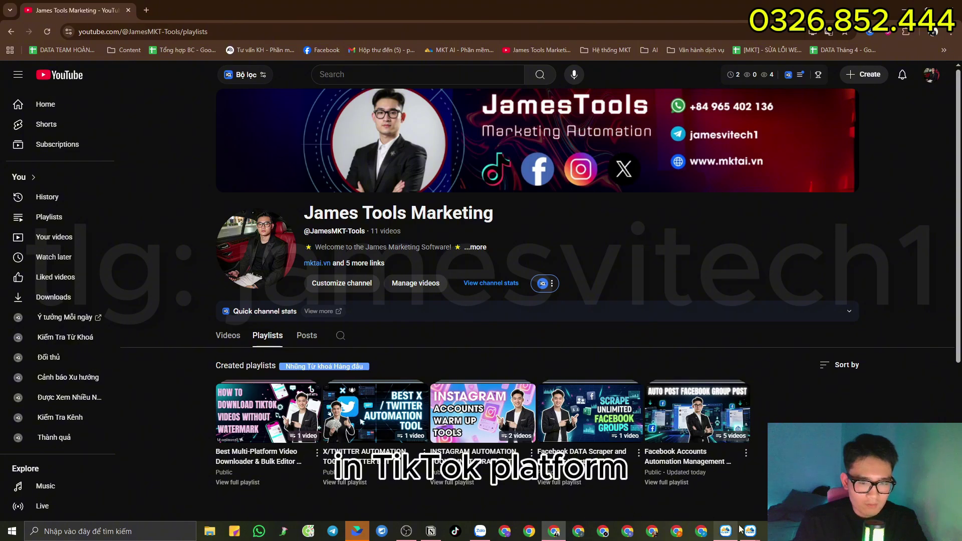
Step: Switch to the MKT TIKPRO software and open its account management section
left_click(751, 532)
left_click(692, 59)
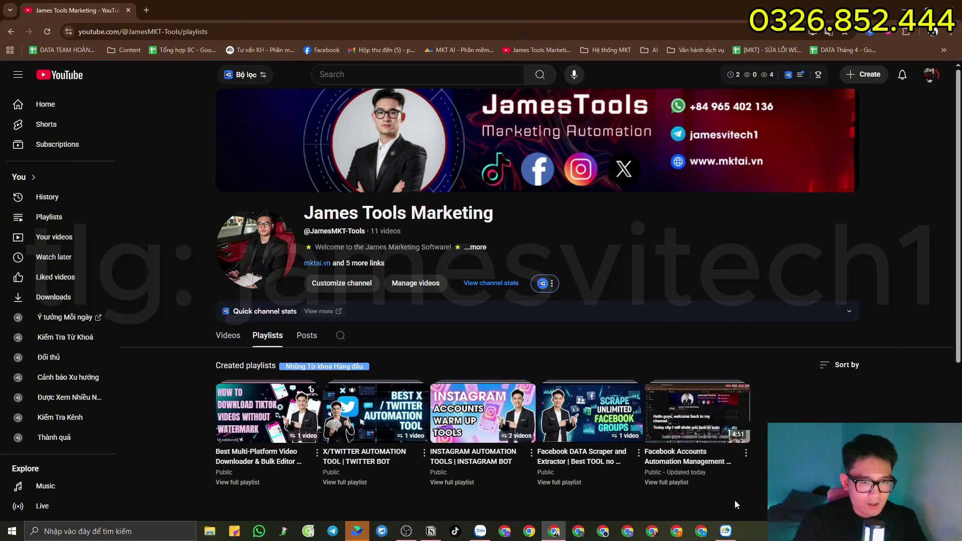
left_click(728, 530)
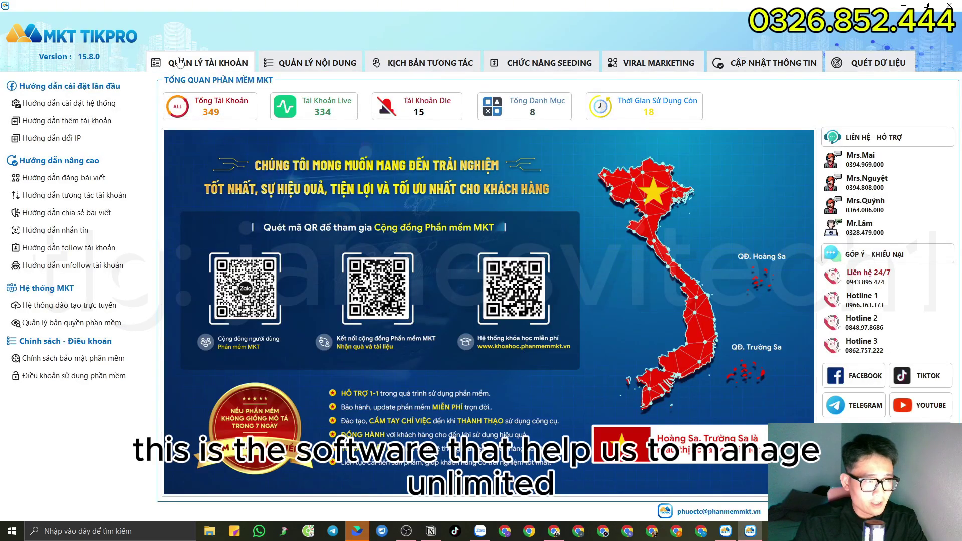
left_click(179, 62)
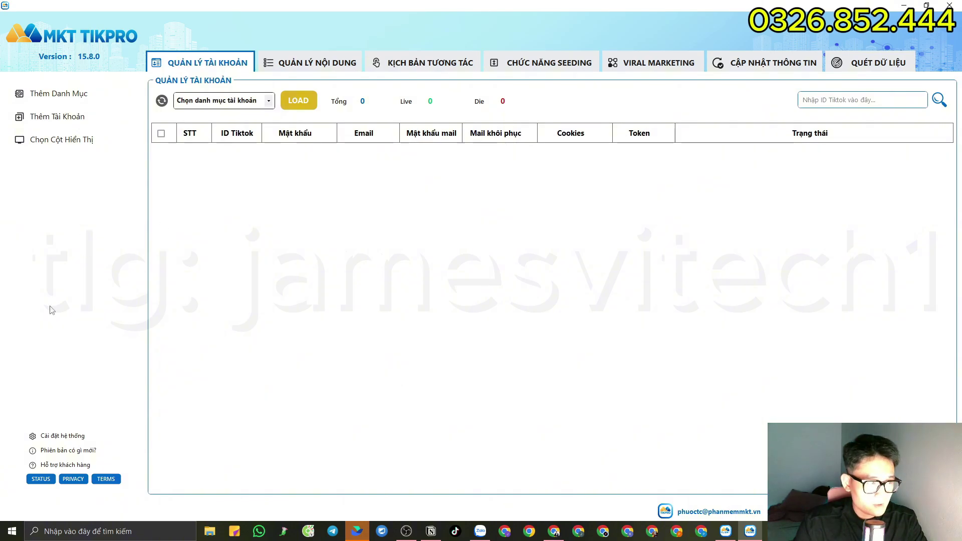
Step: Change the software's display language to English in the general system settings and apply it
left_click(80, 439)
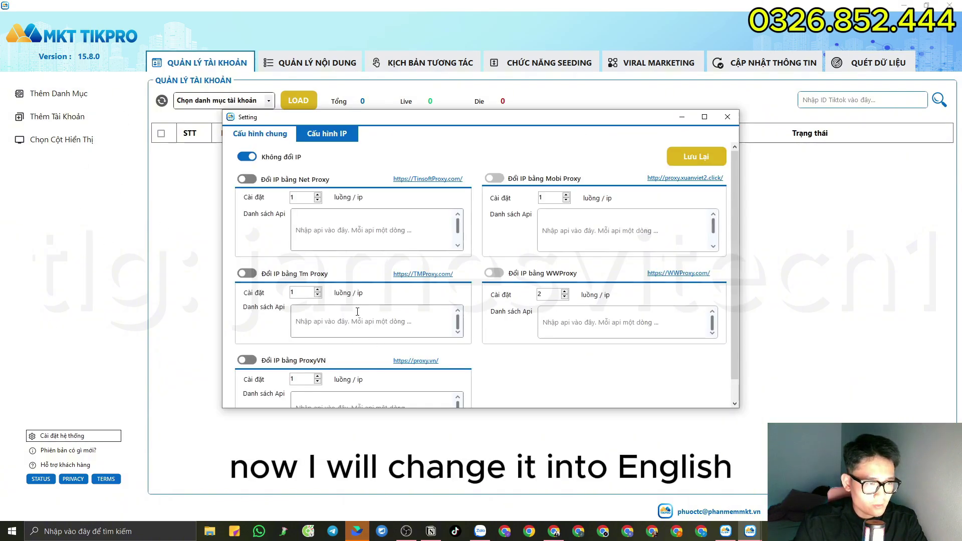
left_click(278, 137)
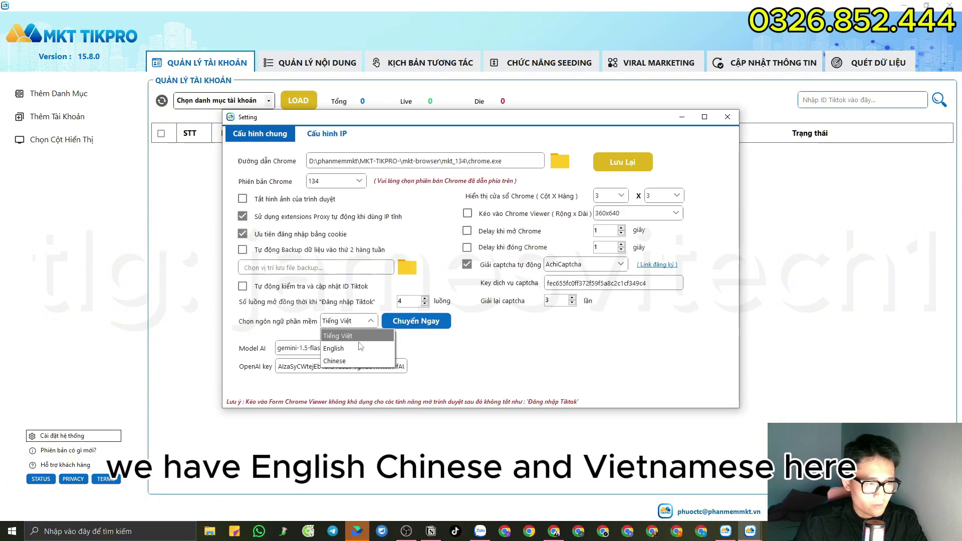
left_click(337, 348)
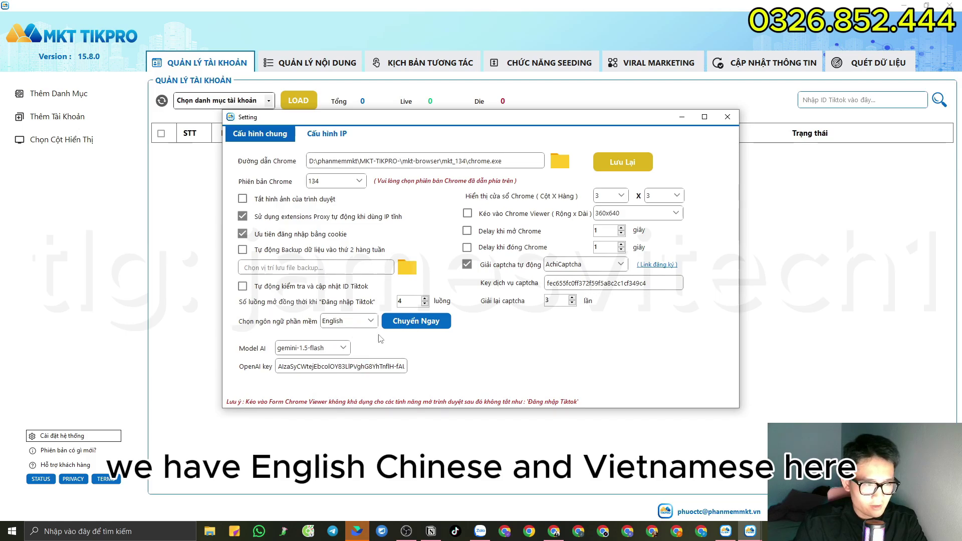
left_click(416, 321)
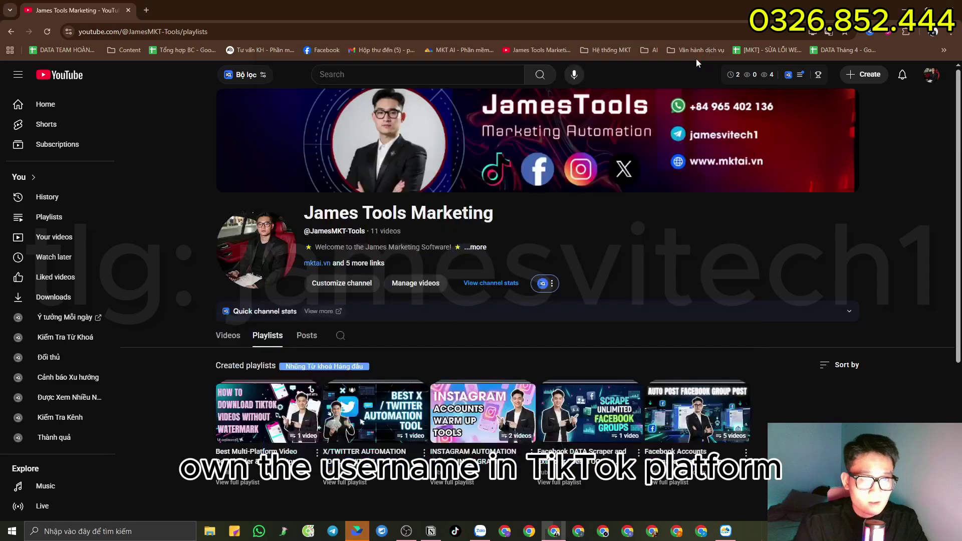
Step: Look through the data scanning functions for video comments, accounts by keyword and friends of account, ending on video comment scanning
left_click(695, 57)
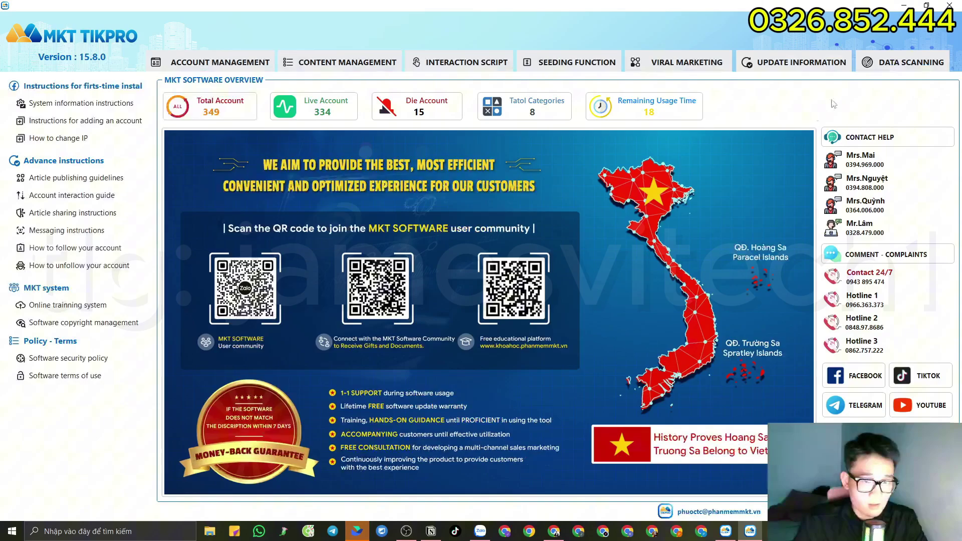
left_click(866, 64)
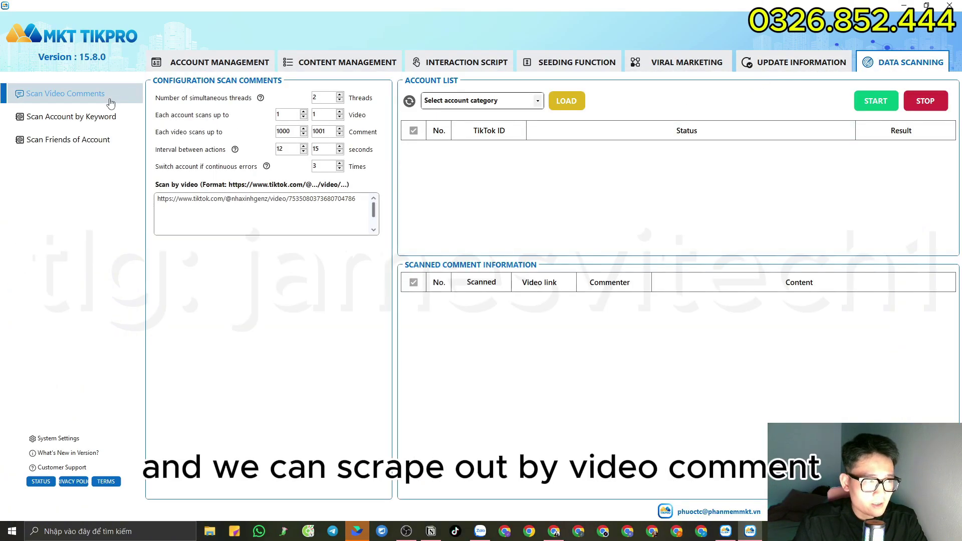
left_click(83, 118)
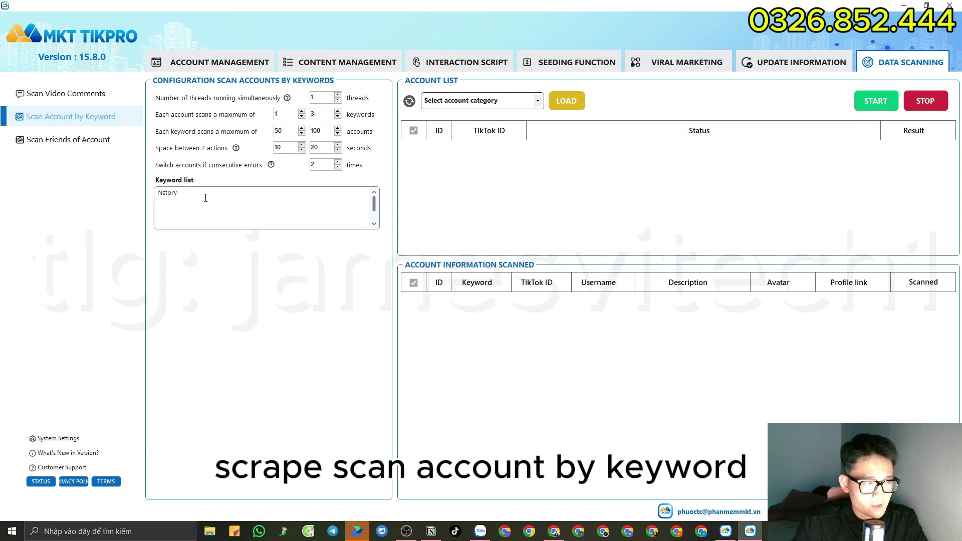
left_click(91, 141)
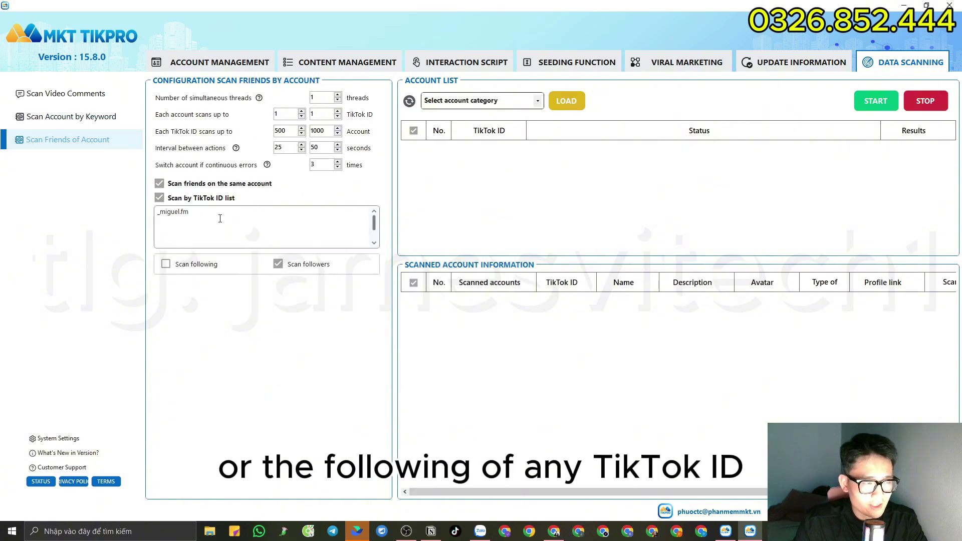
left_click(66, 94)
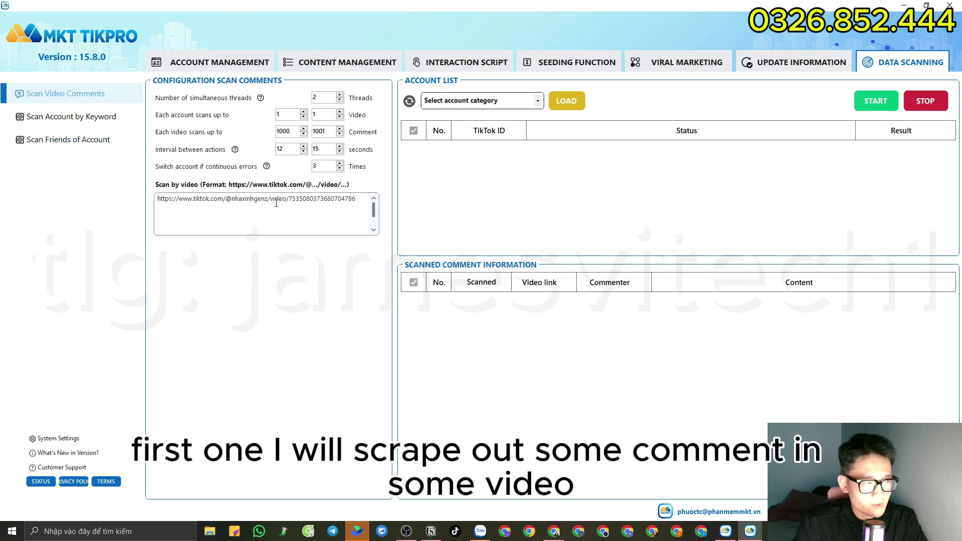
Step: Switch to the TikTok app, rerun the recent creator search and open the video "Tool Reup video làm Affiliate xây kênh đa nền tảng"
left_click(456, 532)
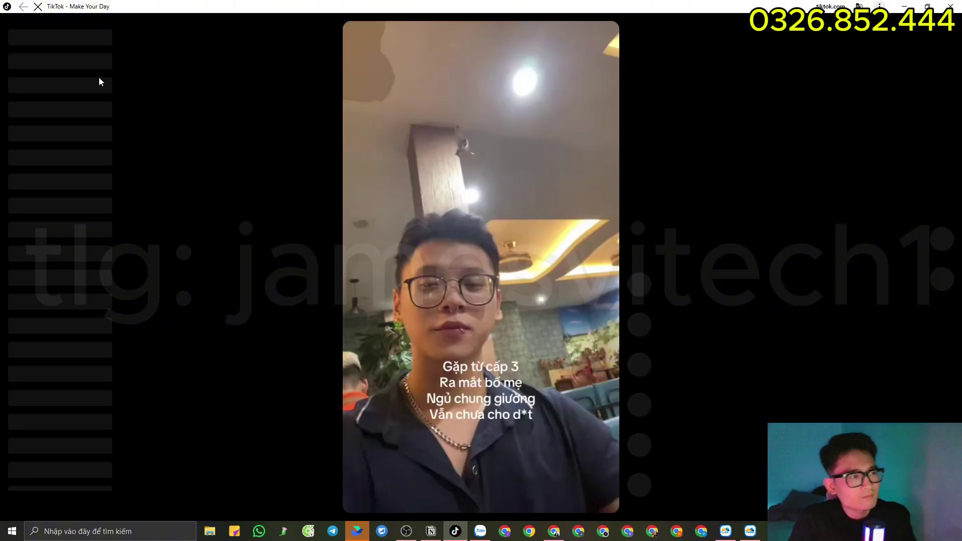
left_click(57, 61)
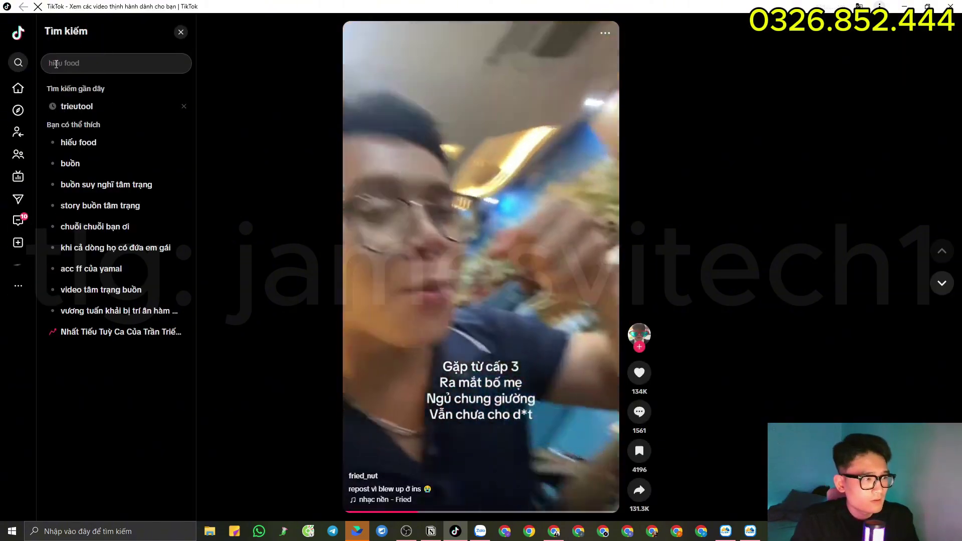
left_click(95, 106)
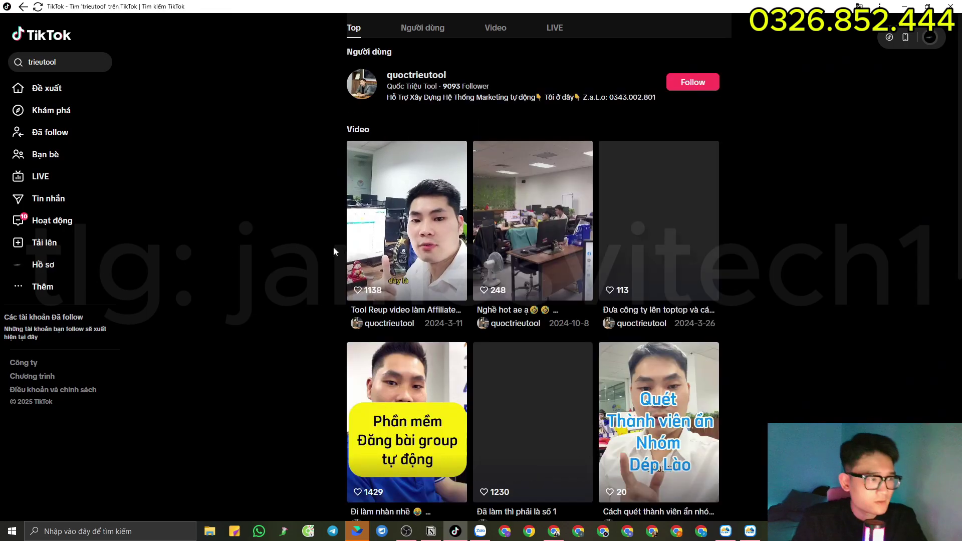
scroll(425, 288, "down", 1)
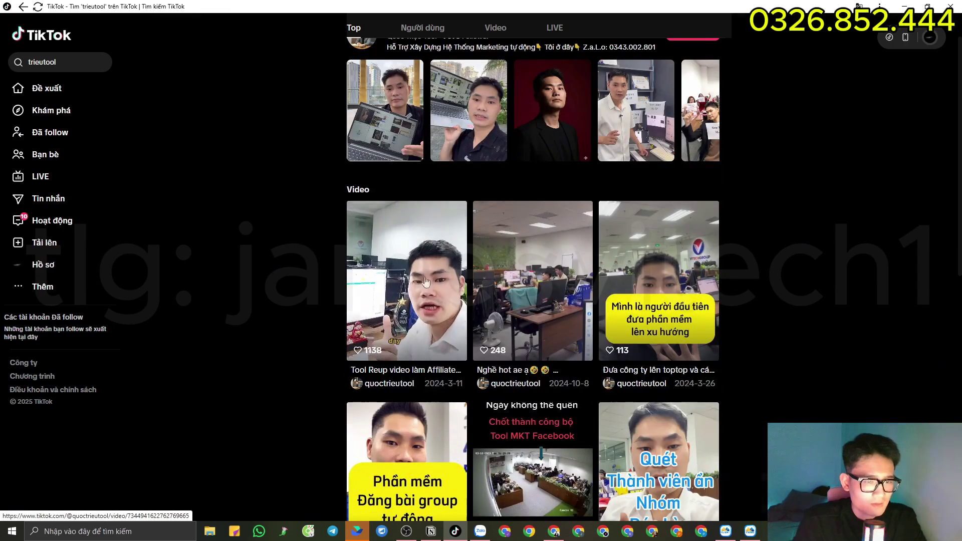
left_click(425, 288)
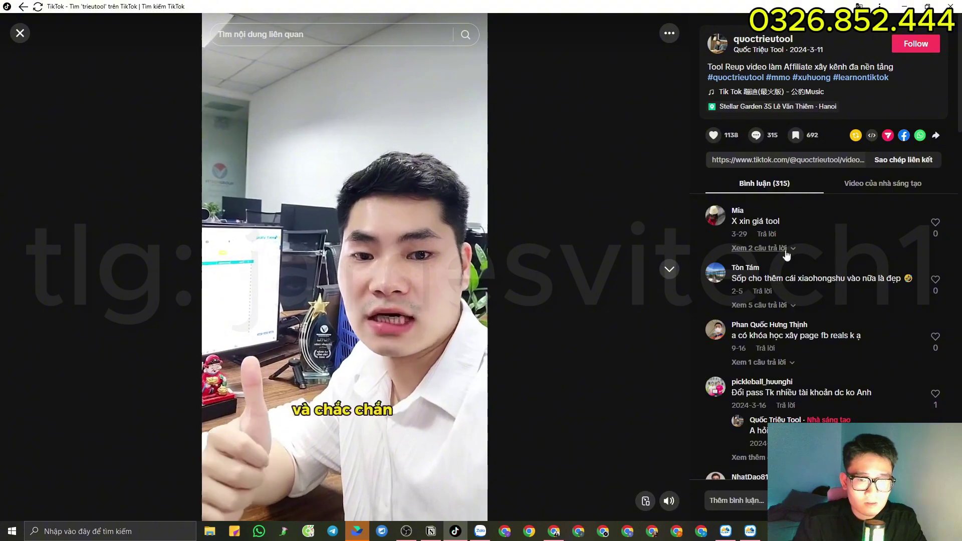
Step: Mute the video and examine its comment section to see what viewers are asking about
scroll(818, 273, "down", 4)
scroll(816, 273, "down", 6)
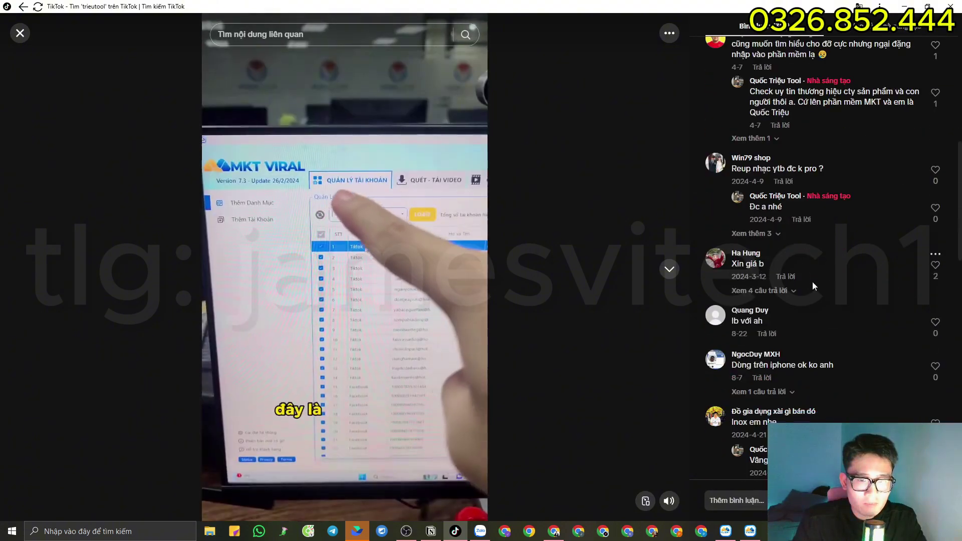
mouse_move(675, 508)
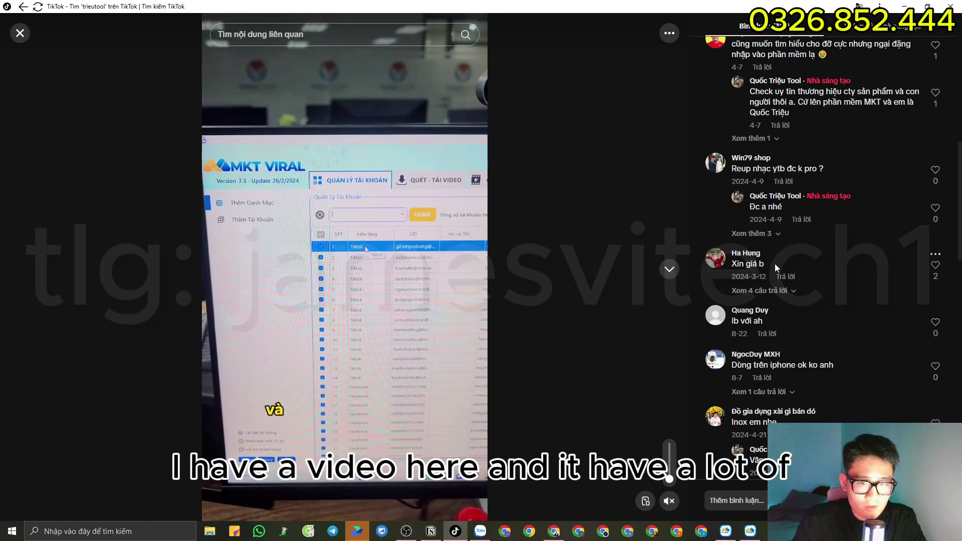
scroll(775, 264, "down", 8)
scroll(775, 320, "up", 6)
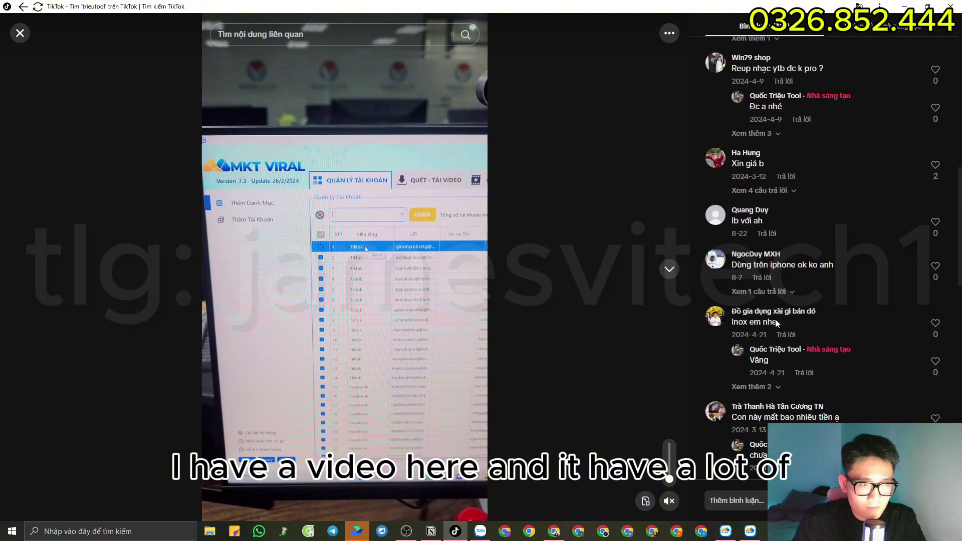
scroll(775, 315, "up", 5)
scroll(769, 280, "down", 9)
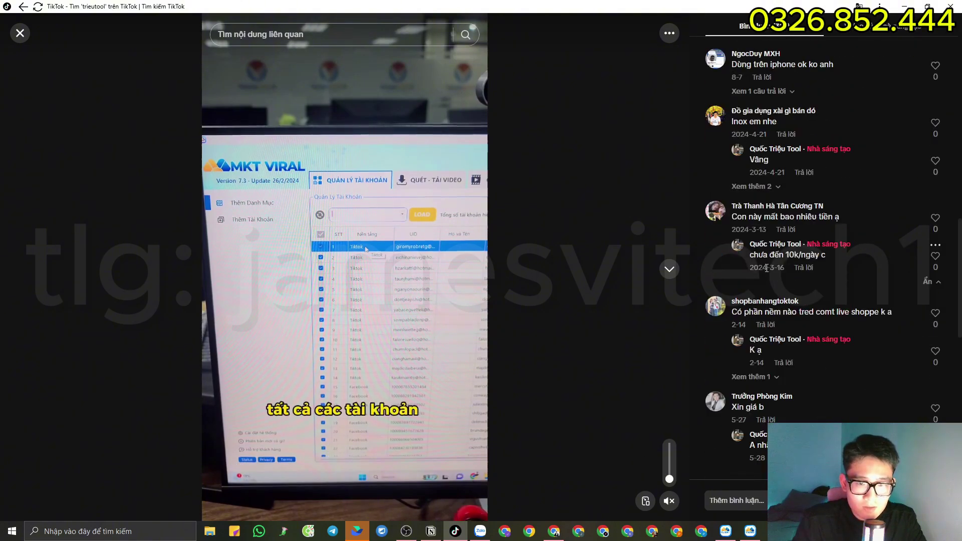
scroll(767, 268, "down", 7)
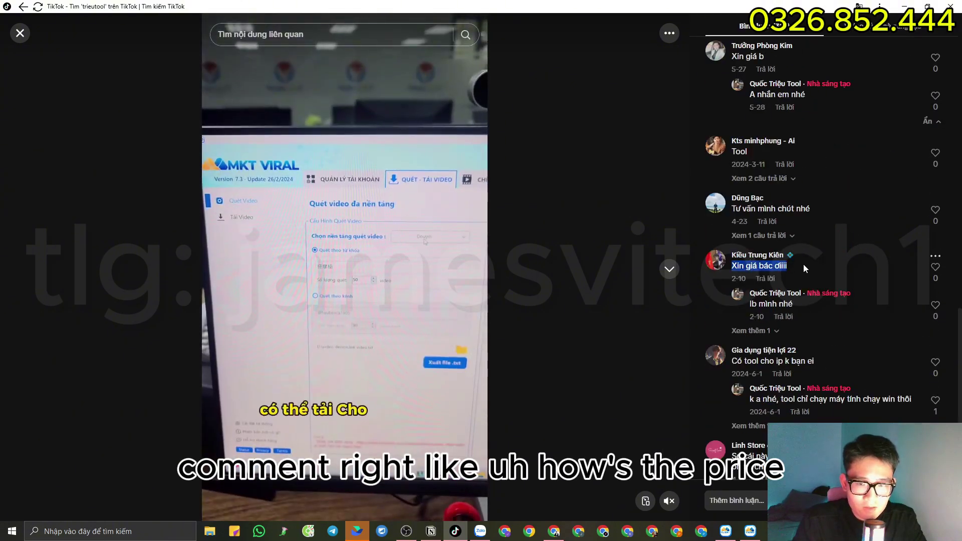
left_click(786, 268)
left_click_drag(732, 268, 772, 269)
scroll(763, 275, "down", 2)
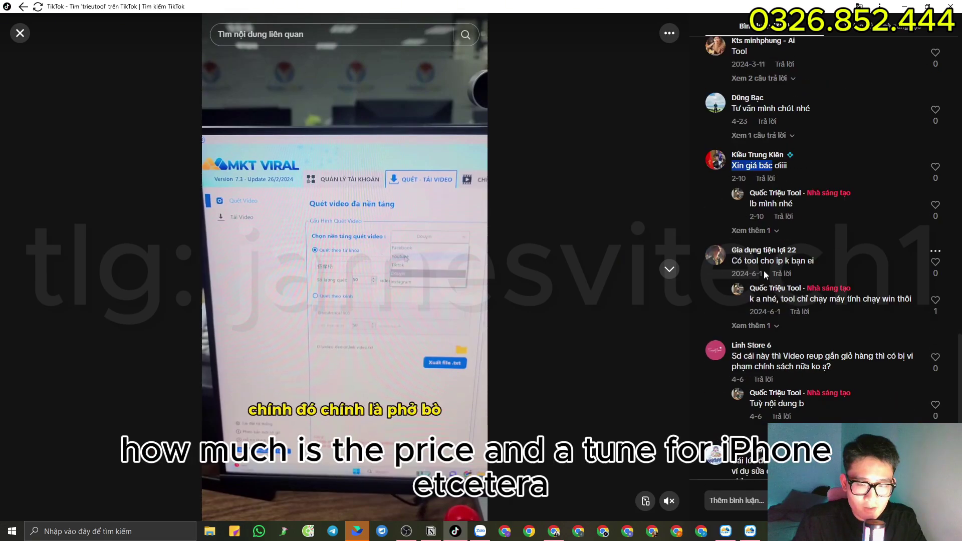
scroll(744, 278, "down", 2)
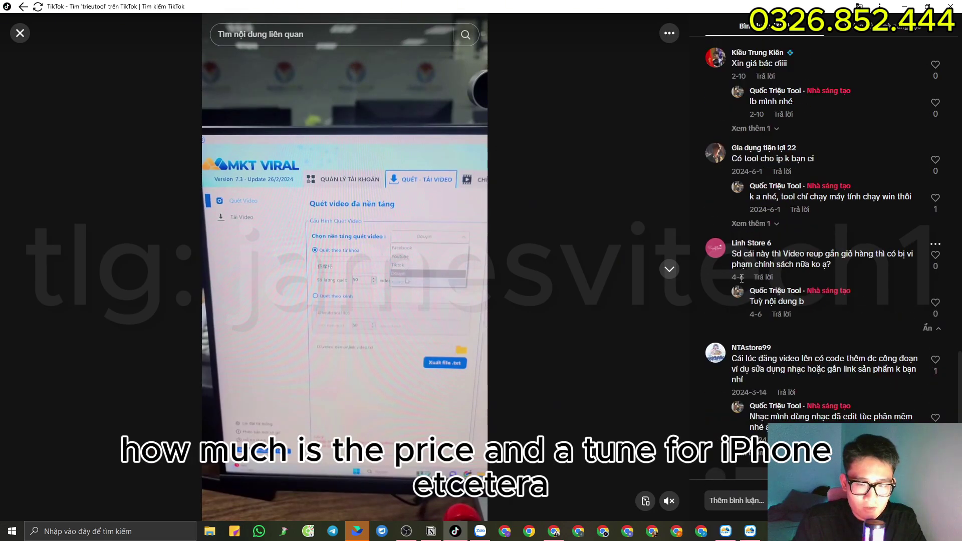
scroll(745, 305, "down", 11)
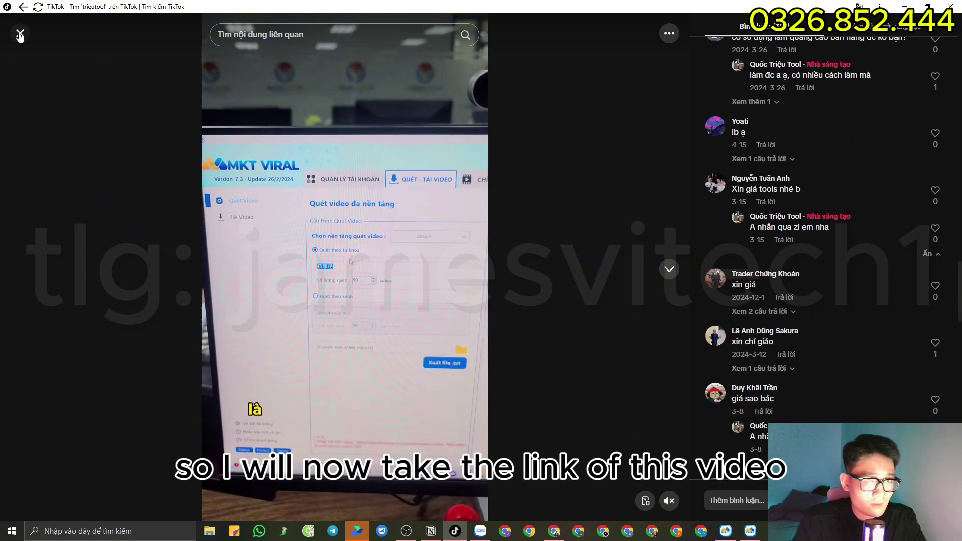
scroll(882, 217, "up", 18)
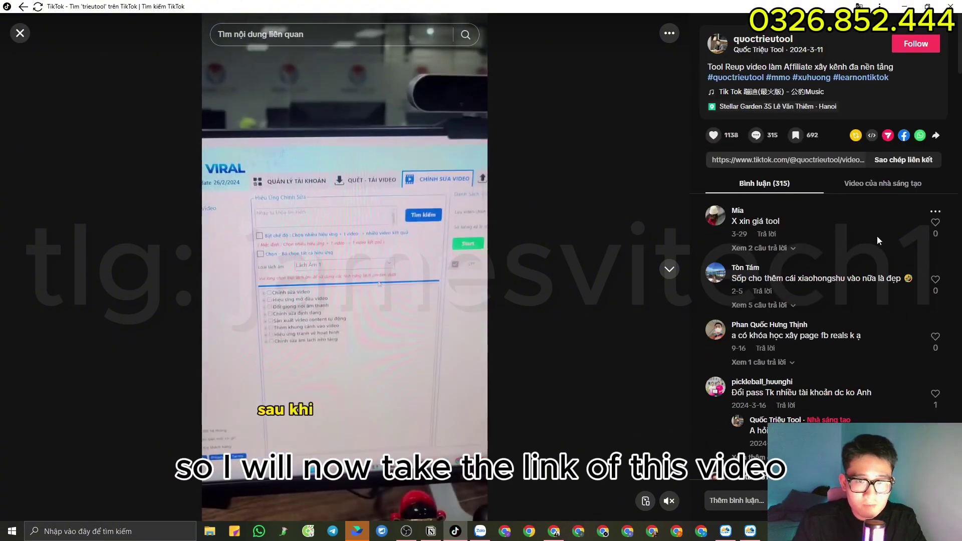
mouse_move(935, 136)
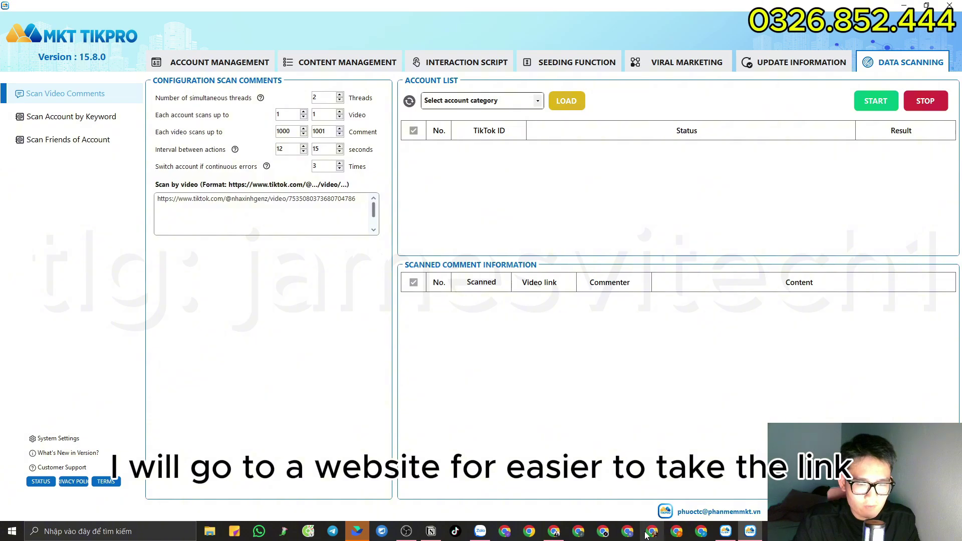
Step: Switch to Chrome and load tiktok.com/foryou
left_click(652, 531)
type("tiktok.com/foryou")
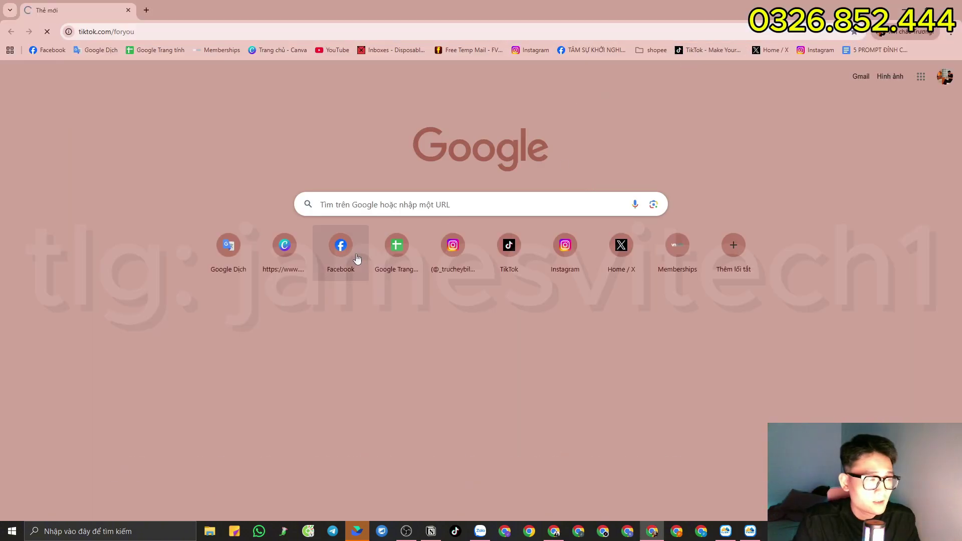
key("Return")
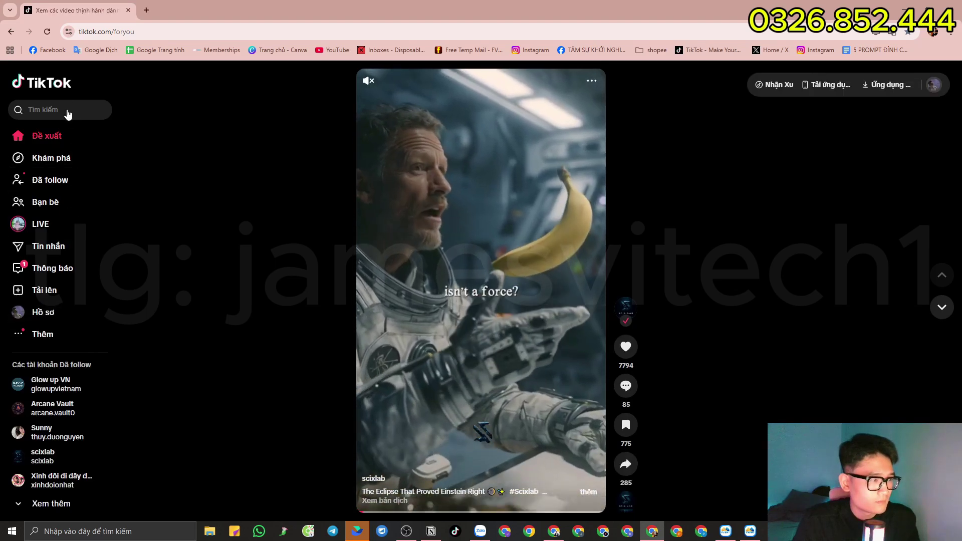
Step: Search TikTok for the marketing tool creator by channel name
left_click(70, 112)
type("quốc")
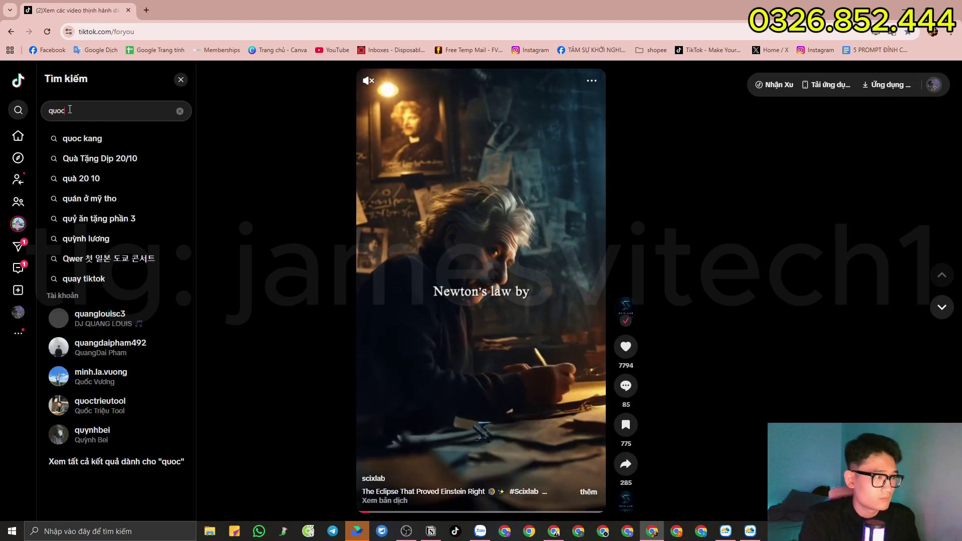
type(" tri")
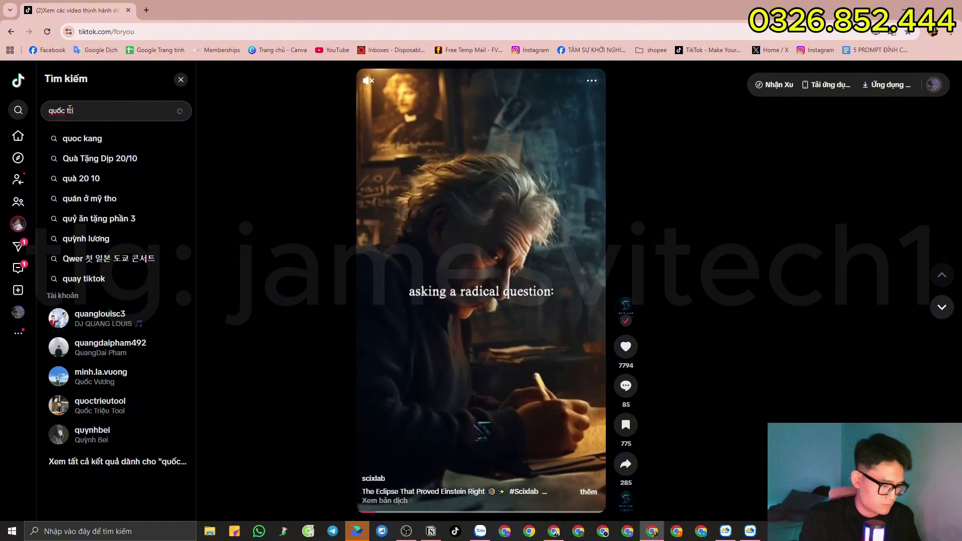
type("ệu tool")
key("Return")
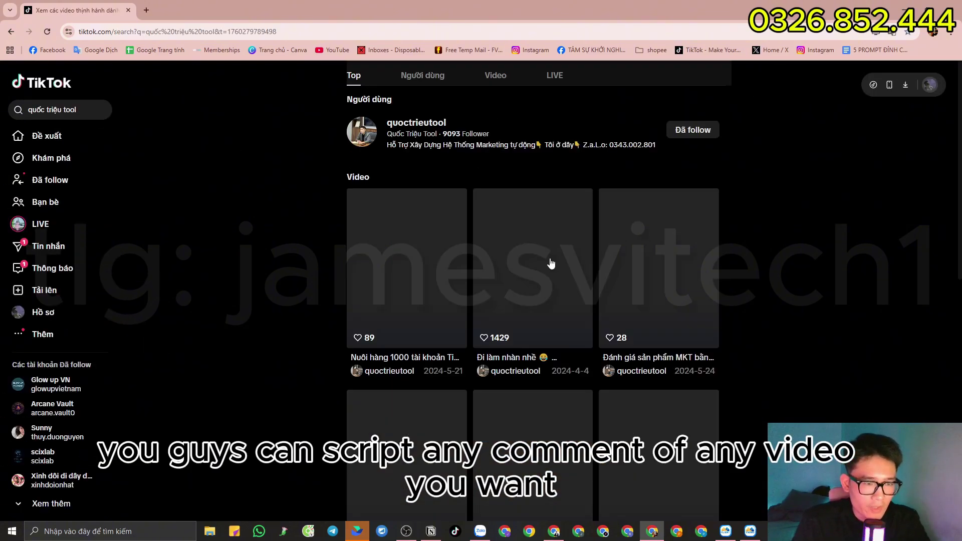
Step: Open the creator's profile from the search results and open the video "Cách đăng bài tự động lên group"
scroll(422, 337, "down", 1)
scroll(401, 250, "up", 1)
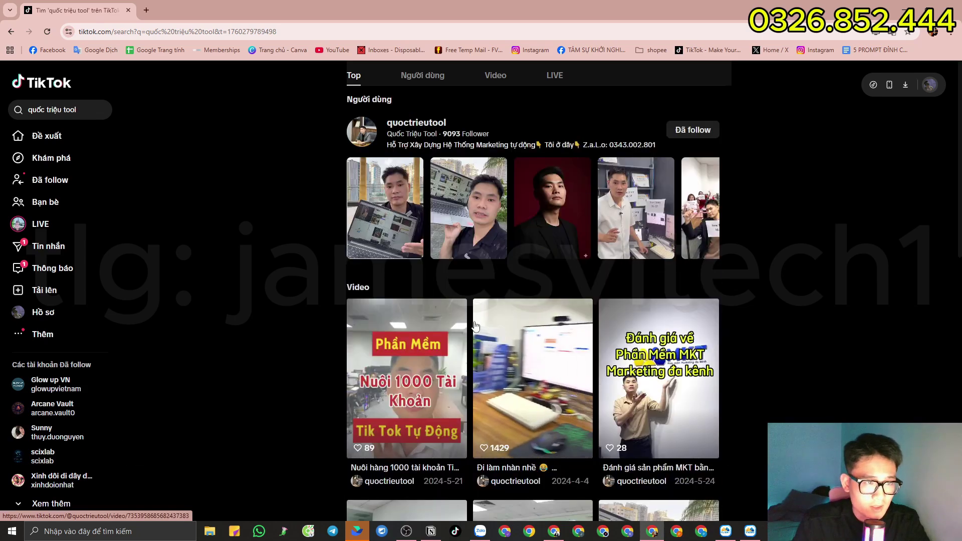
left_click(366, 131)
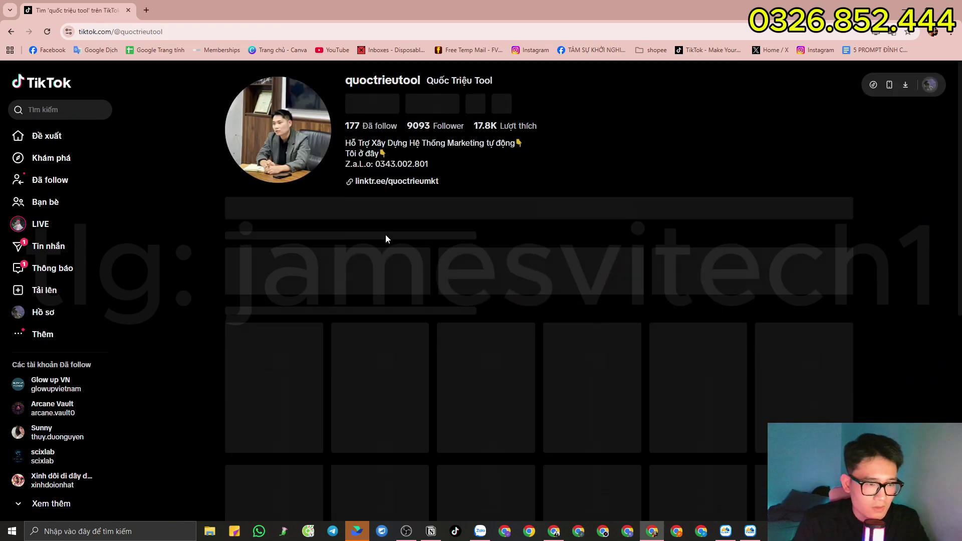
scroll(332, 281, "down", 3)
left_click(290, 307)
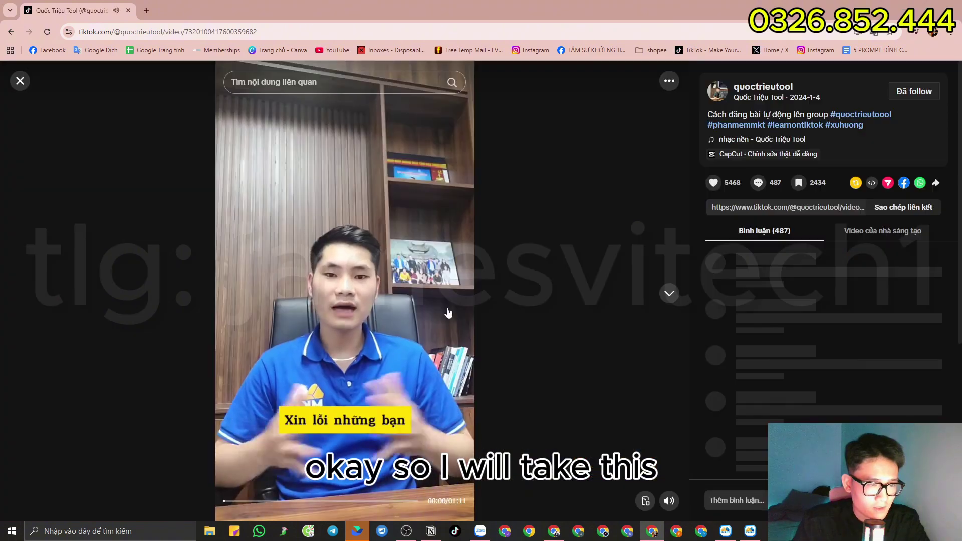
Step: Mute the opened video and examine its comments and their replies to see which ones are top-level comments
left_click(668, 501)
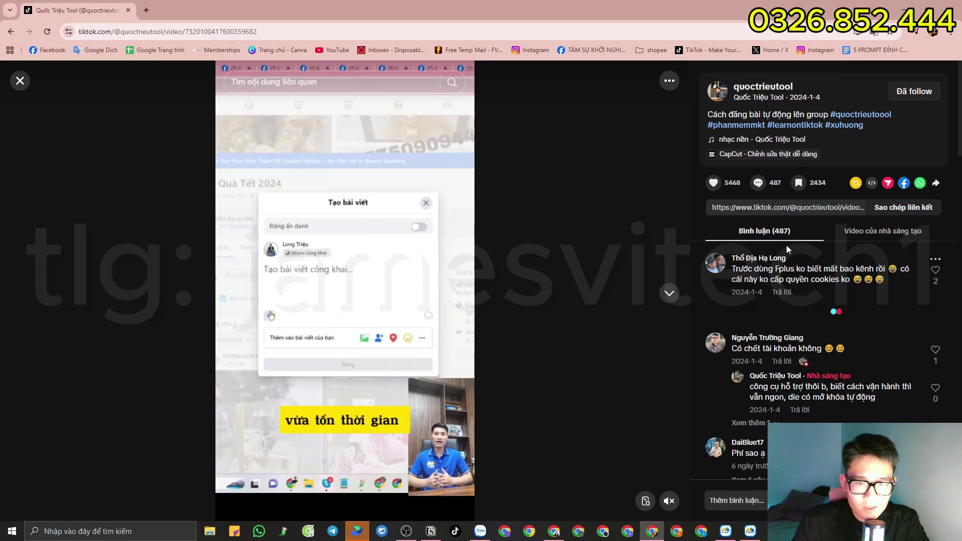
left_click(759, 304)
scroll(802, 281, "down", 2)
scroll(828, 271, "down", 1)
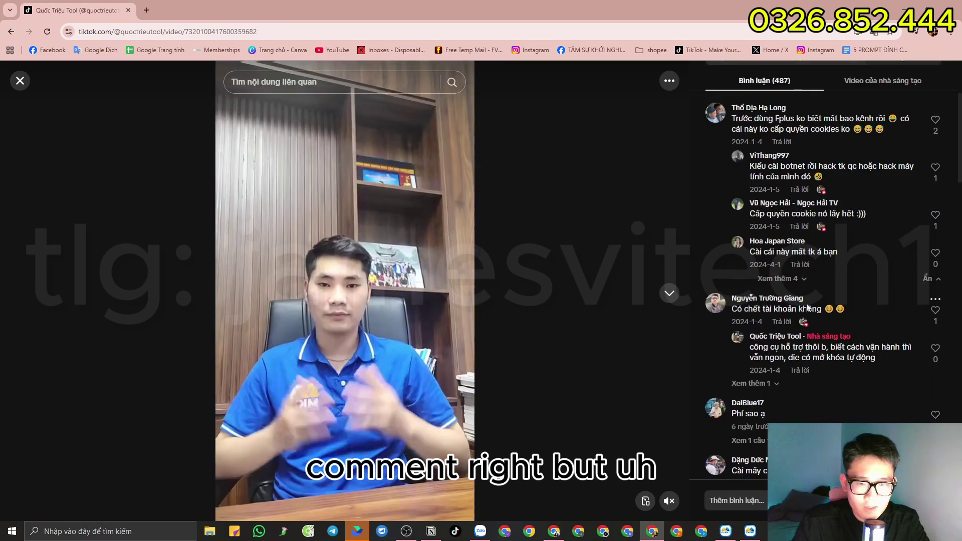
scroll(822, 288, "up", 3)
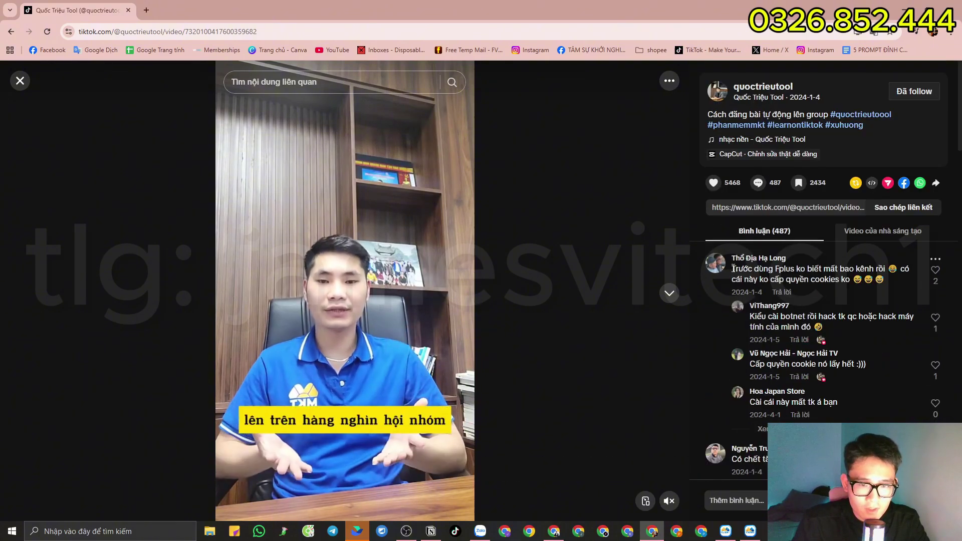
triple_click(833, 274)
left_click(802, 282)
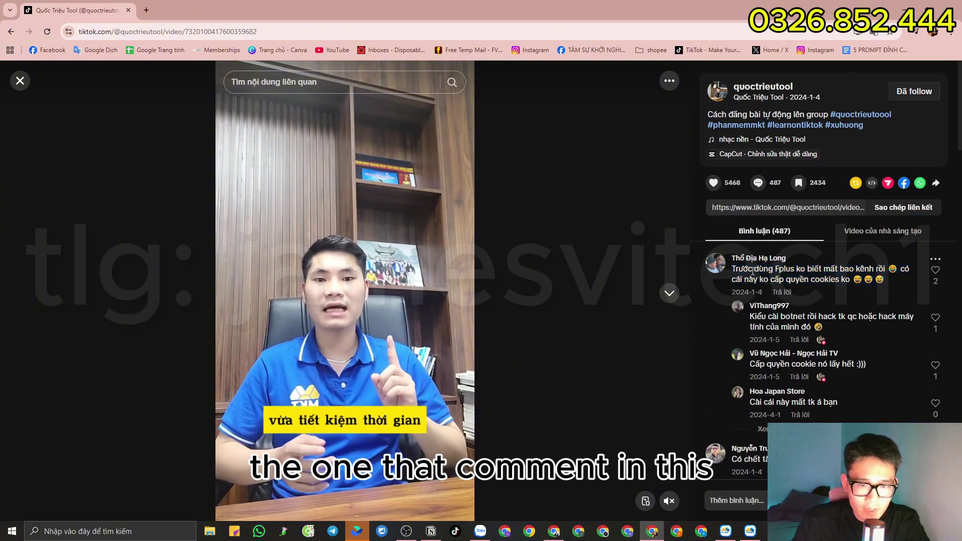
scroll(756, 284, "down", 4)
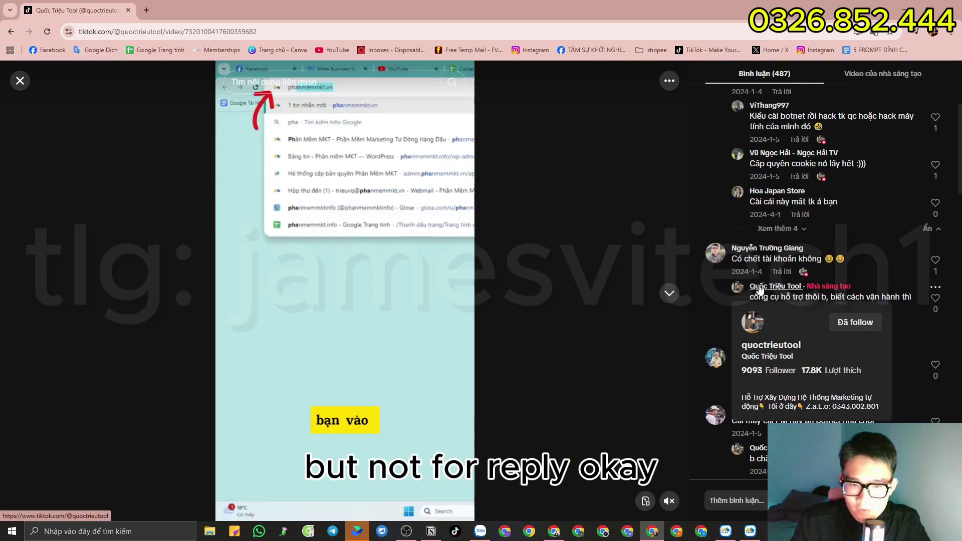
scroll(801, 308, "up", 4)
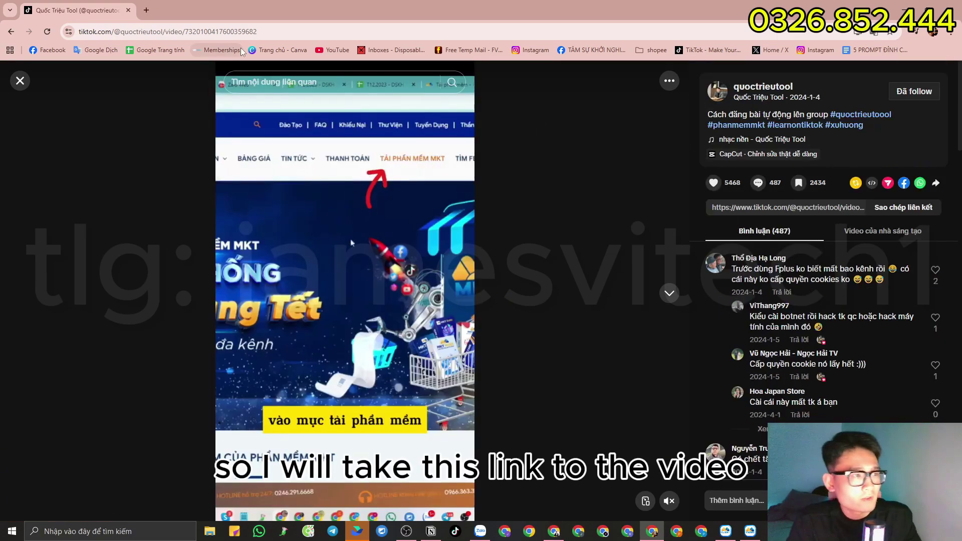
Step: Copy the video's link and switch to MKT TIKPRO to replace the Scan by video entry with it
key("ctrl+l")
key("ctrl+c")
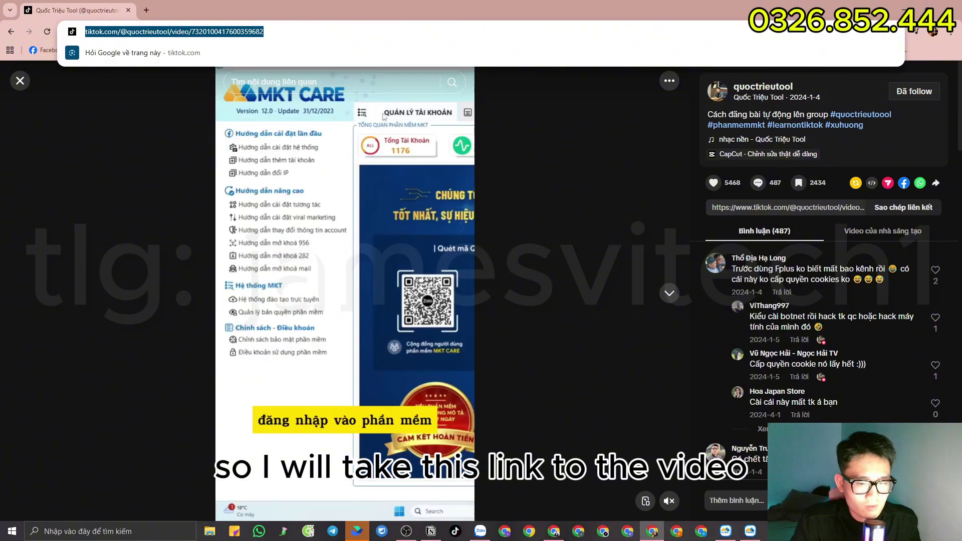
key("alt+Tab")
key("ctrl+a")
key("ctrl+v")
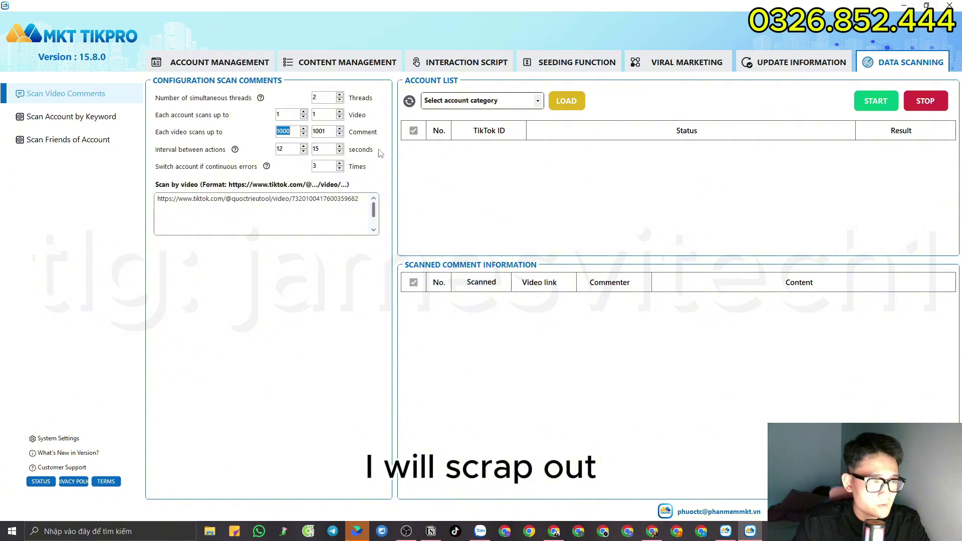
Step: Start the comment scan with the first two accounts of the demo category
left_click(538, 103)
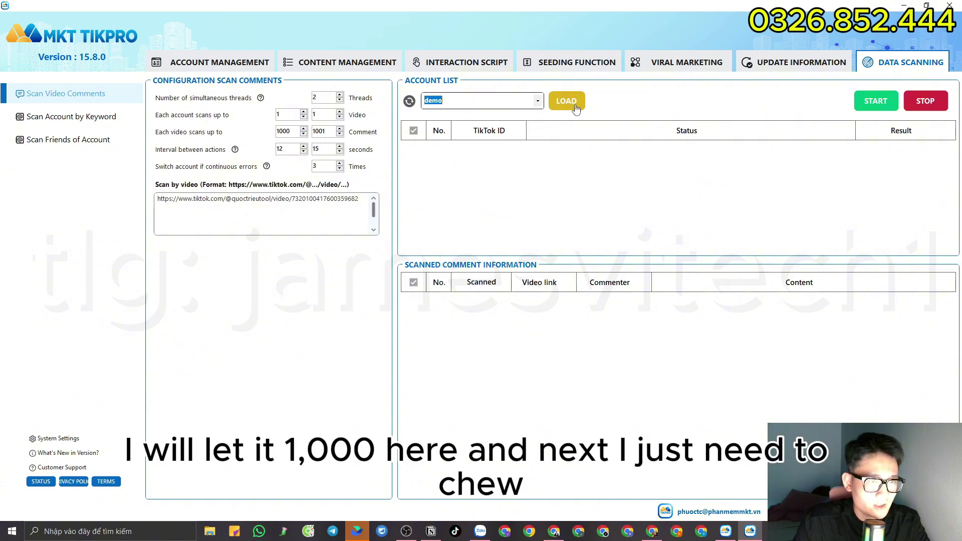
left_click(414, 152)
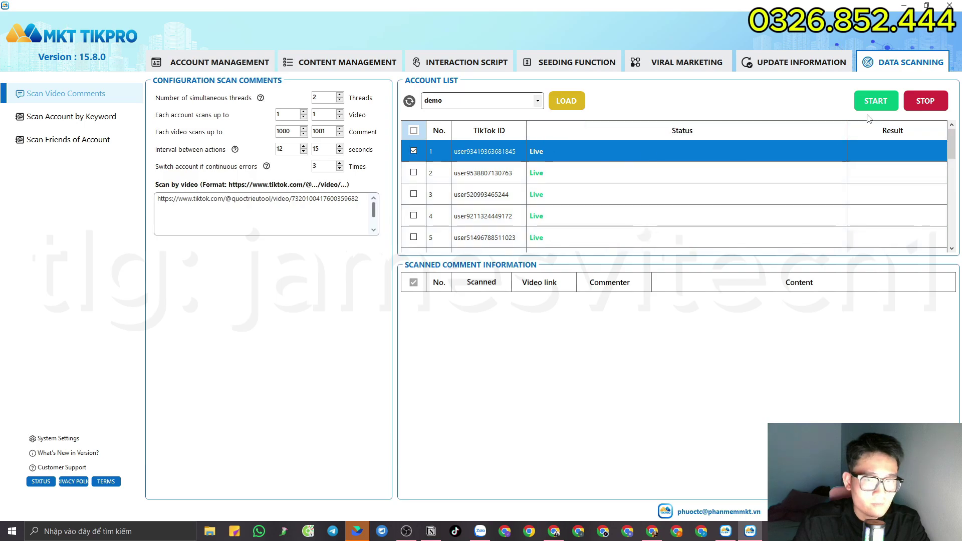
left_click(414, 173)
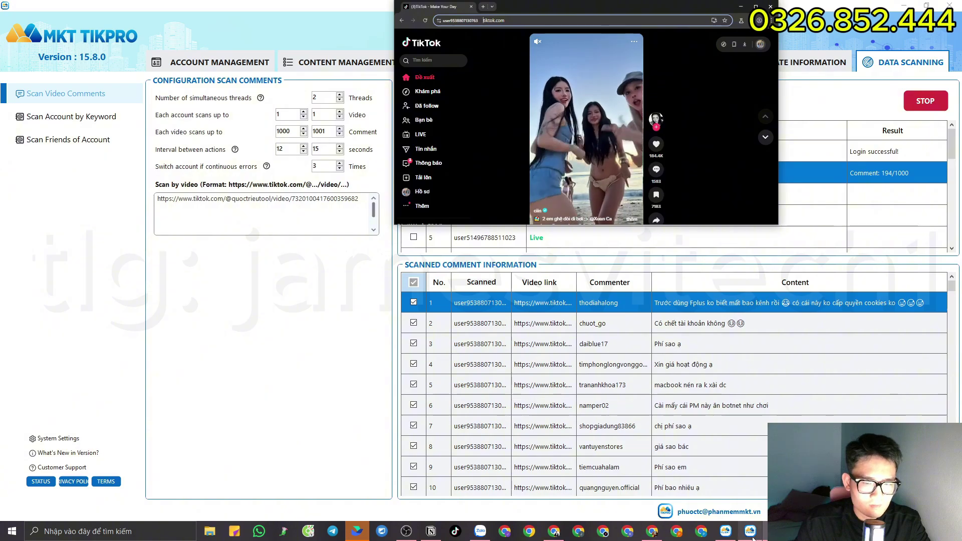
Step: Compare the scanned comments with those on the TikTok video page and examine the scanned list through to its end
left_click(639, 484)
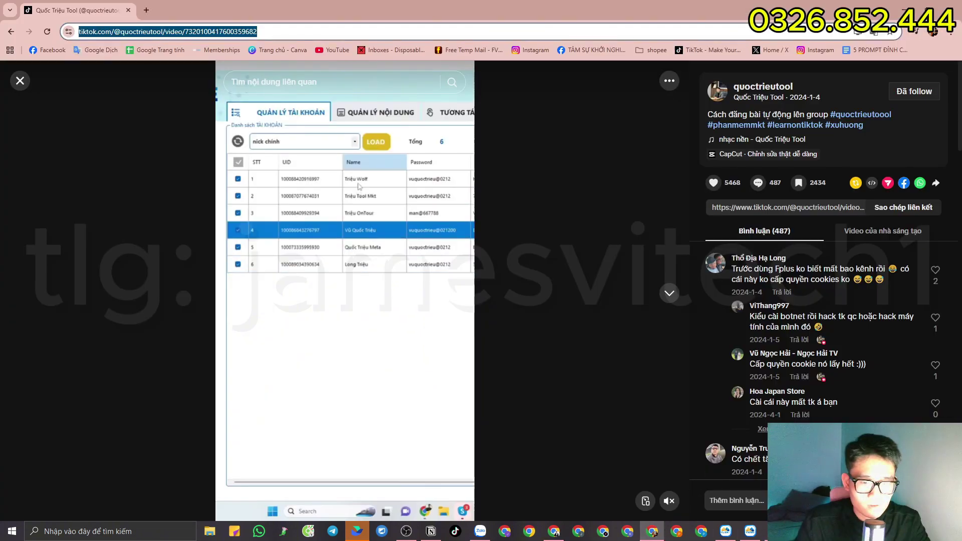
scroll(757, 360, "down", 4)
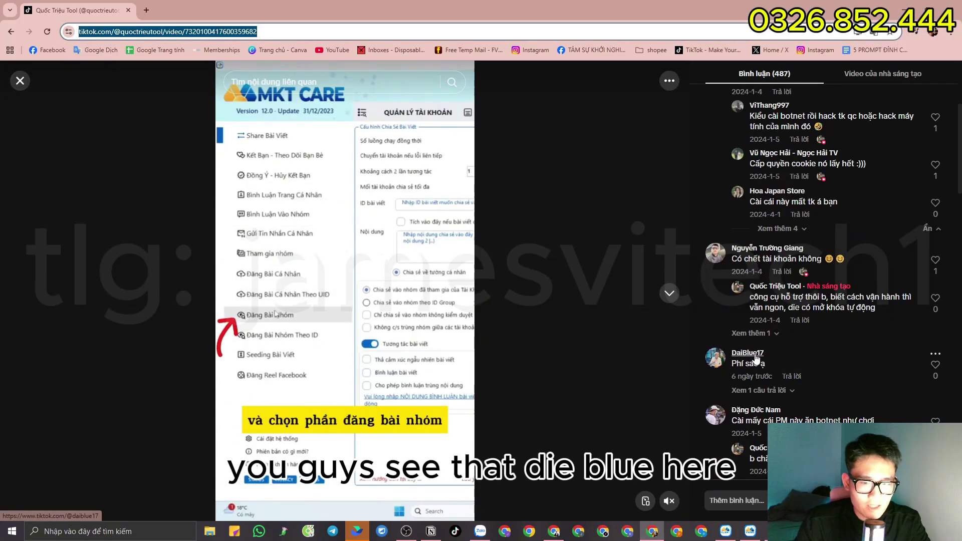
key("alt+Tab")
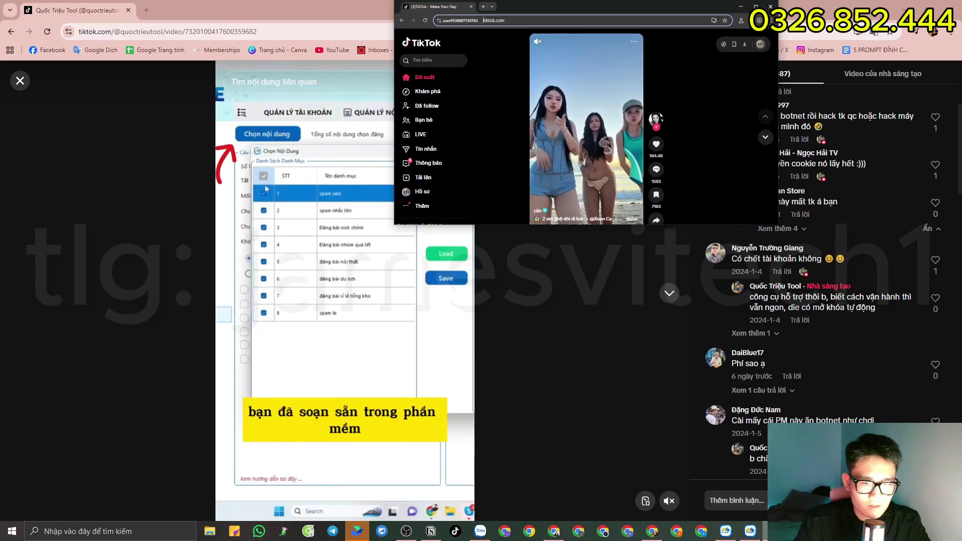
left_click(752, 528)
left_click(702, 343)
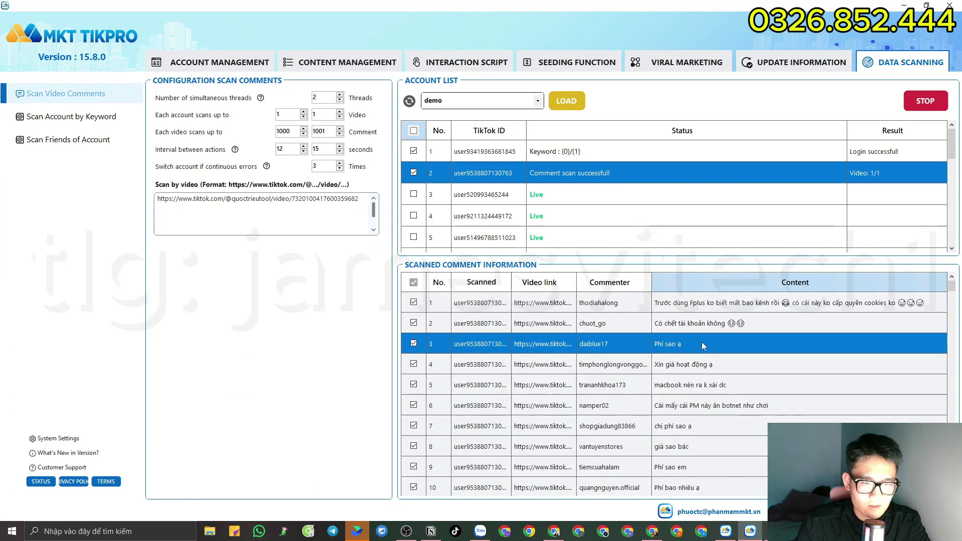
scroll(644, 362, "down", 6)
scroll(591, 363, "down", 15)
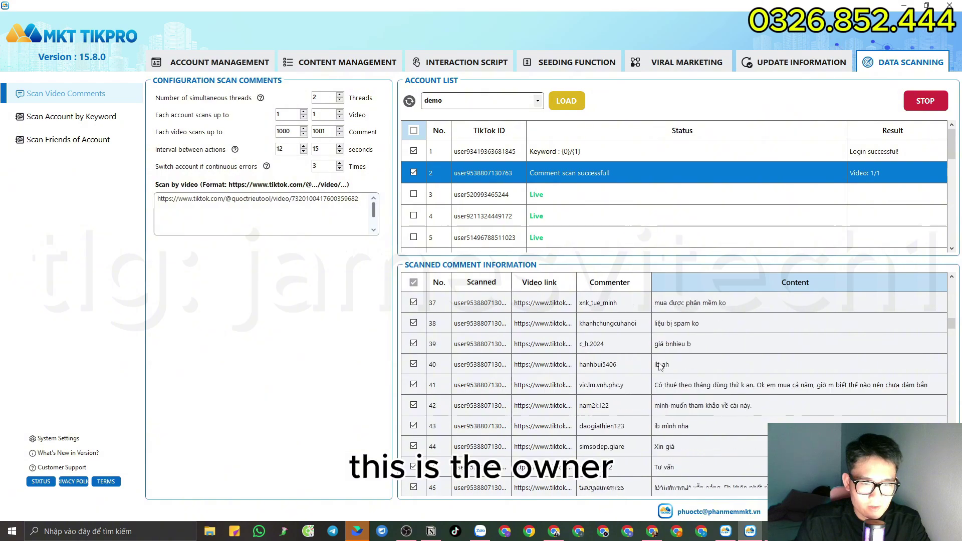
scroll(619, 355, "down", 14)
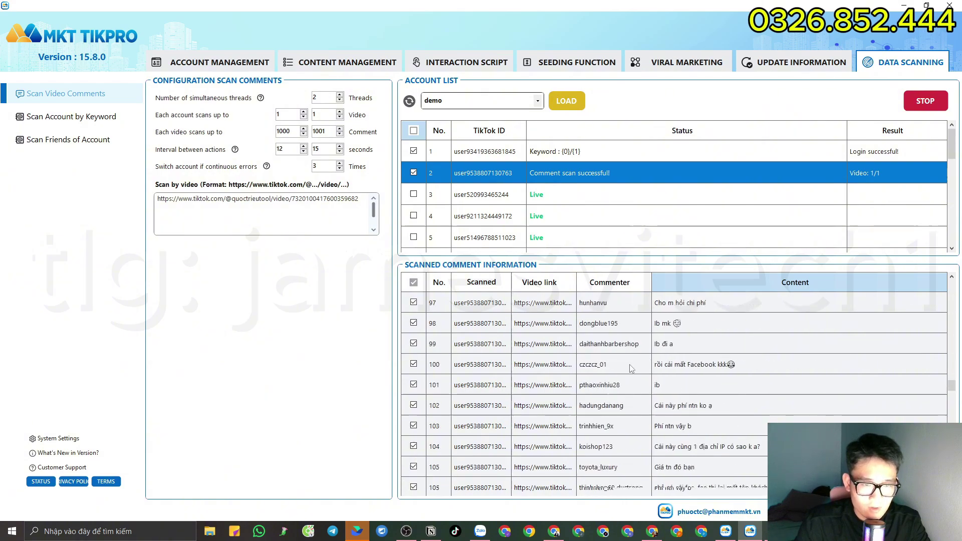
scroll(661, 364, "down", 12)
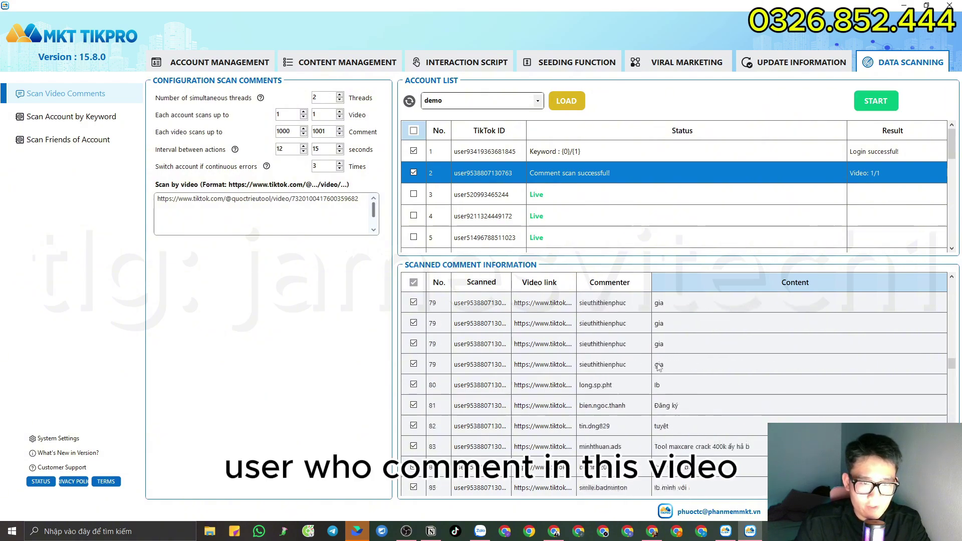
scroll(651, 369, "down", 11)
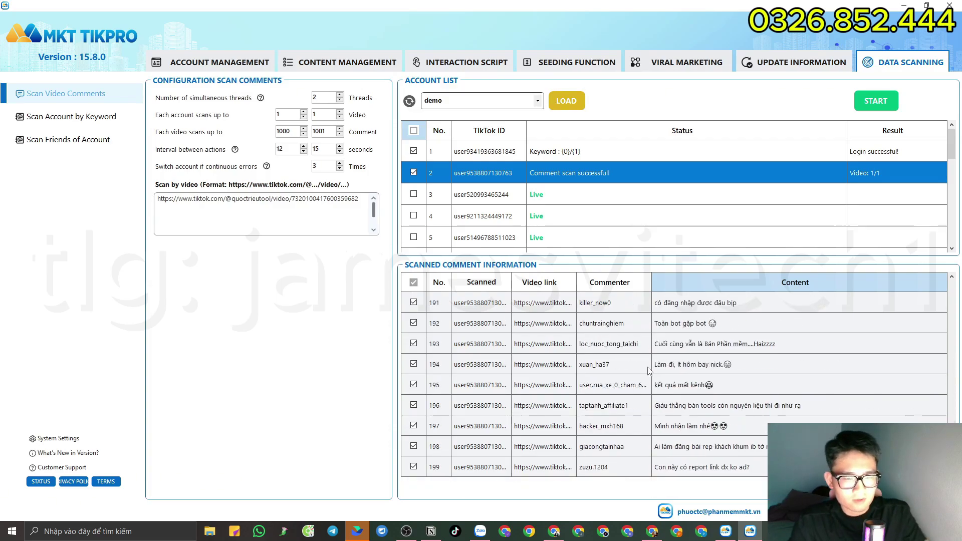
Step: Export all scanned comments to an Excel file and review the exported workbook
left_click(619, 344)
key("ctrl+a")
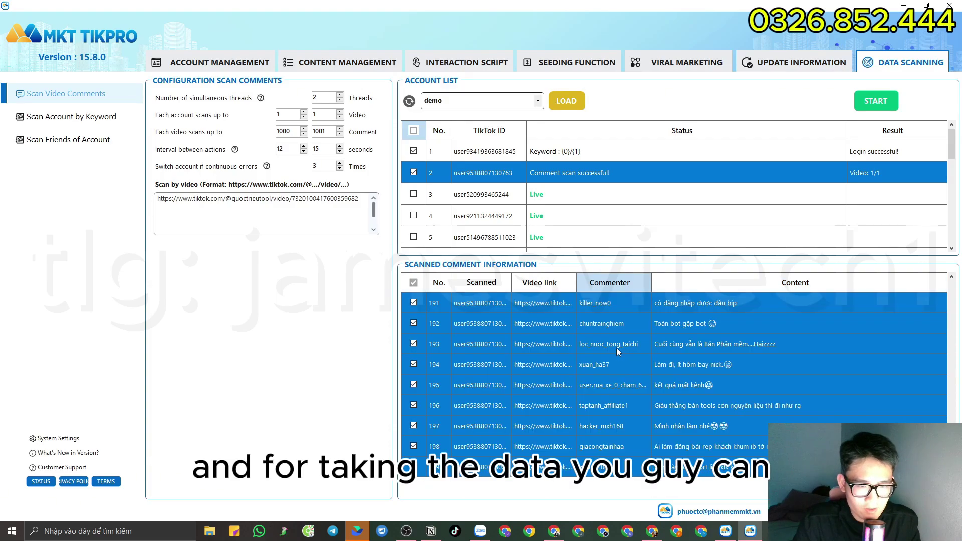
scroll(609, 348, "up", 20)
scroll(608, 348, "up", 20)
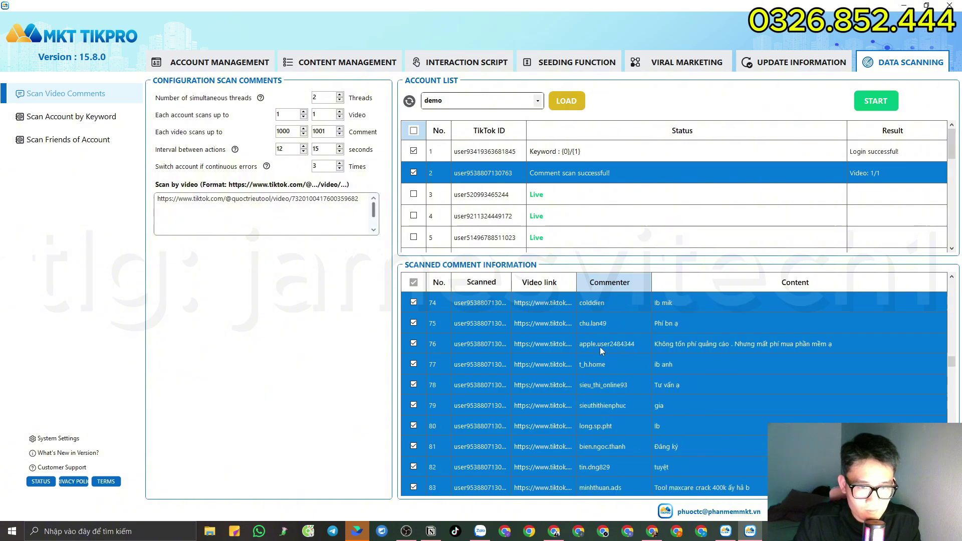
scroll(635, 344, "up", 5)
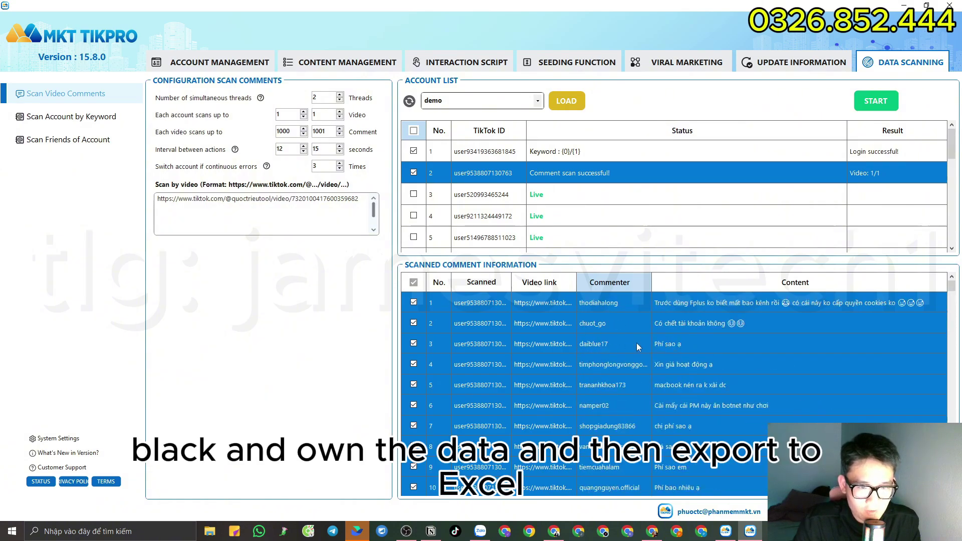
right_click(607, 340)
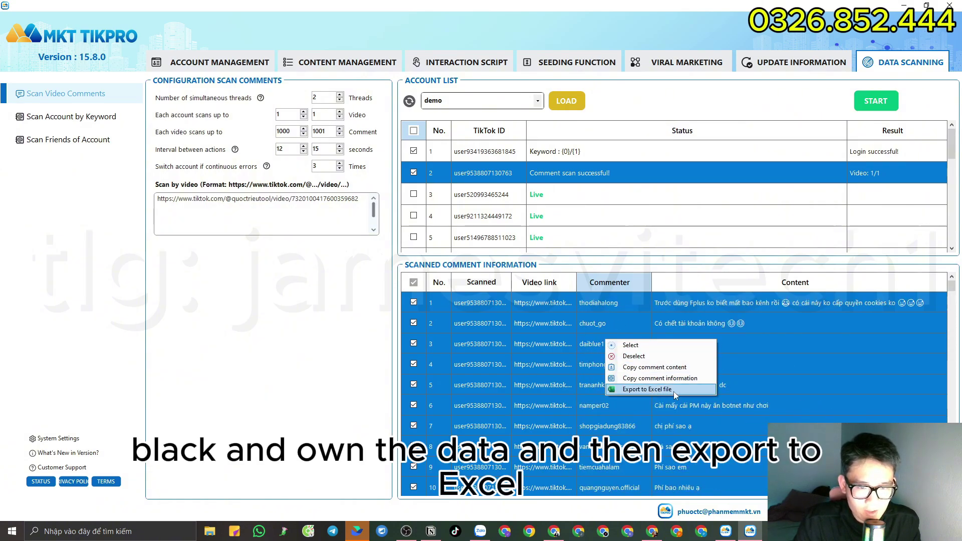
left_click(647, 389)
left_click(404, 268)
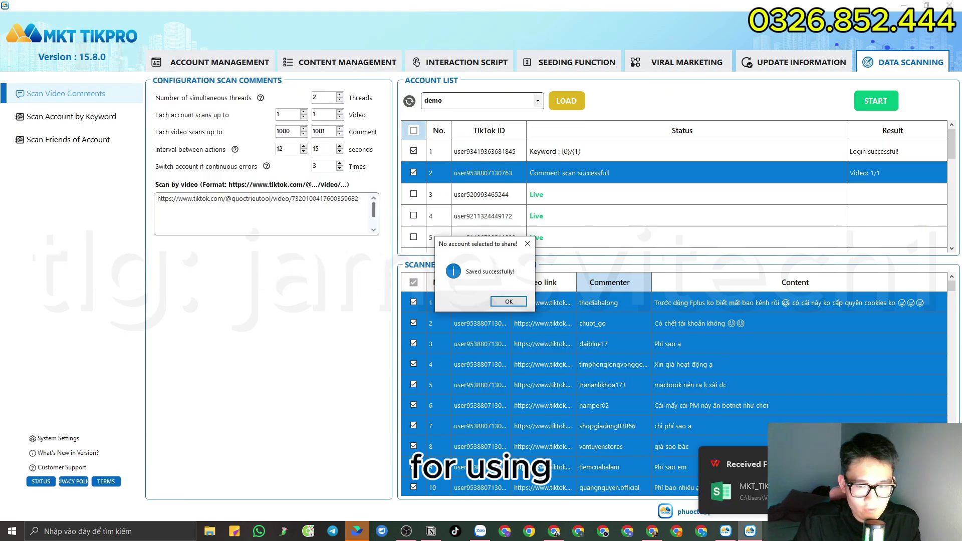
left_click(509, 302)
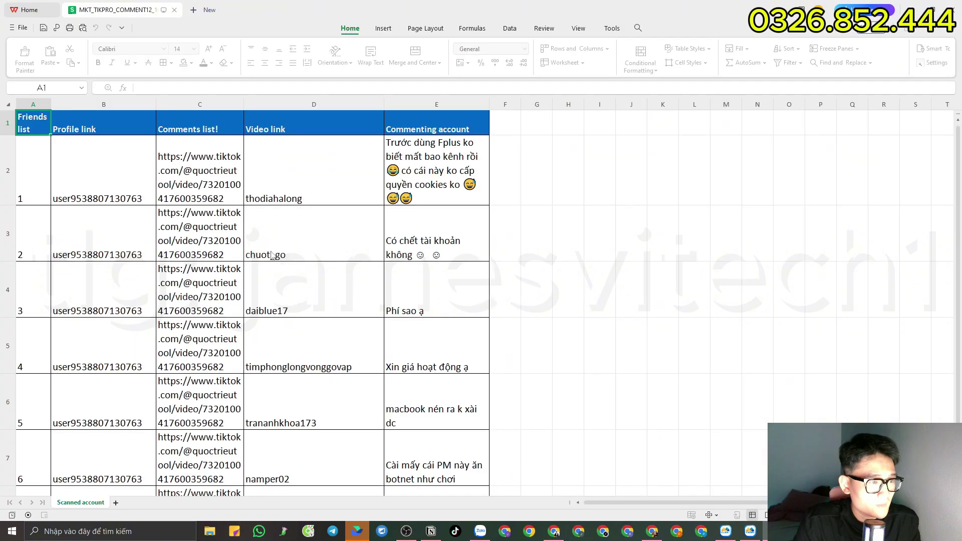
scroll(286, 265, "down", 5)
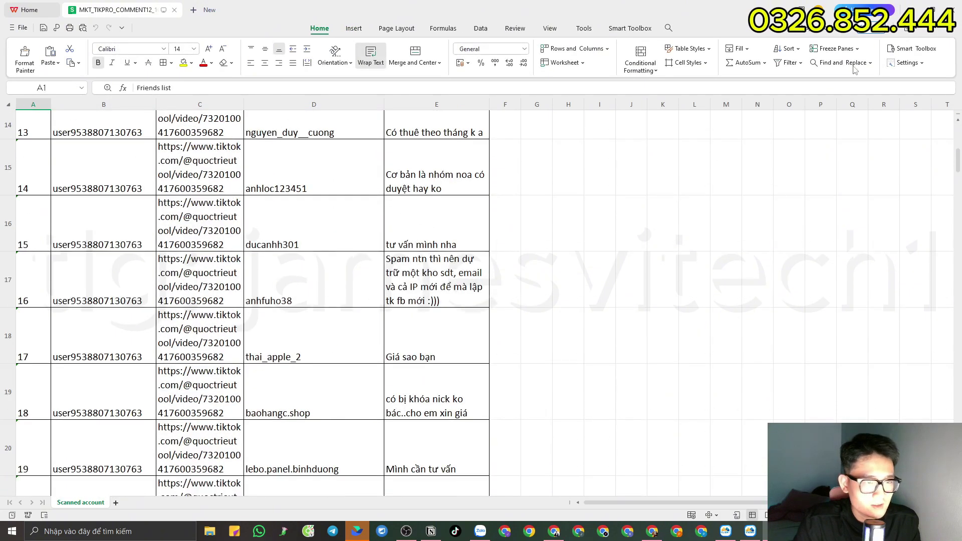
Step: Return to MKT TIKPRO, open Scan Friends of Account and turn off Scan friends on the same account
key("alt+Tab")
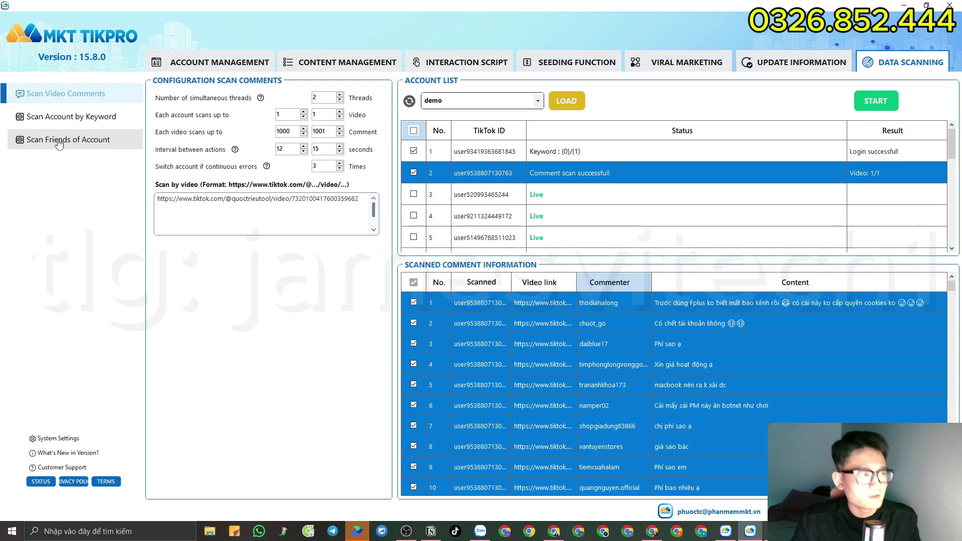
left_click(59, 143)
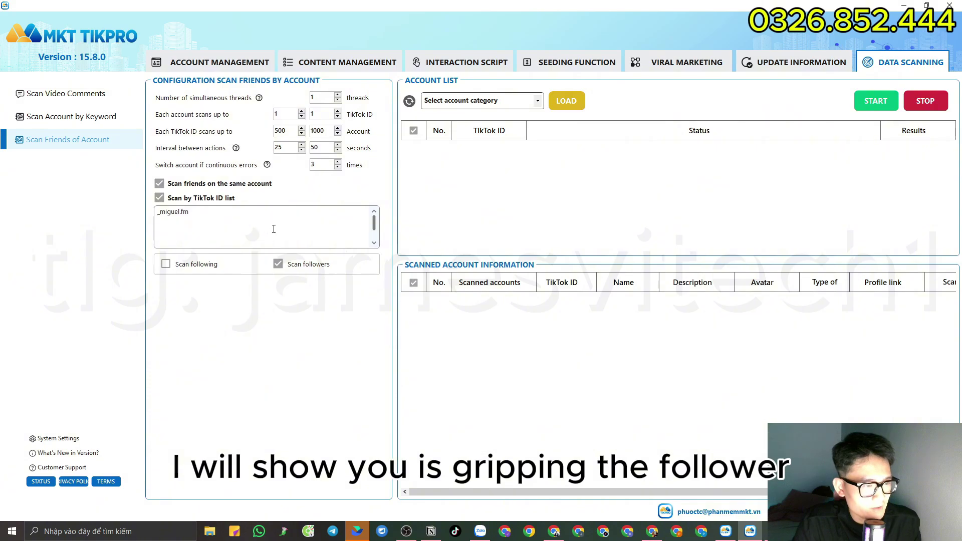
left_click(160, 184)
Step: Switch to Chrome and look over the Glow up VN channel from the followed TikTok accounts
left_click(652, 531)
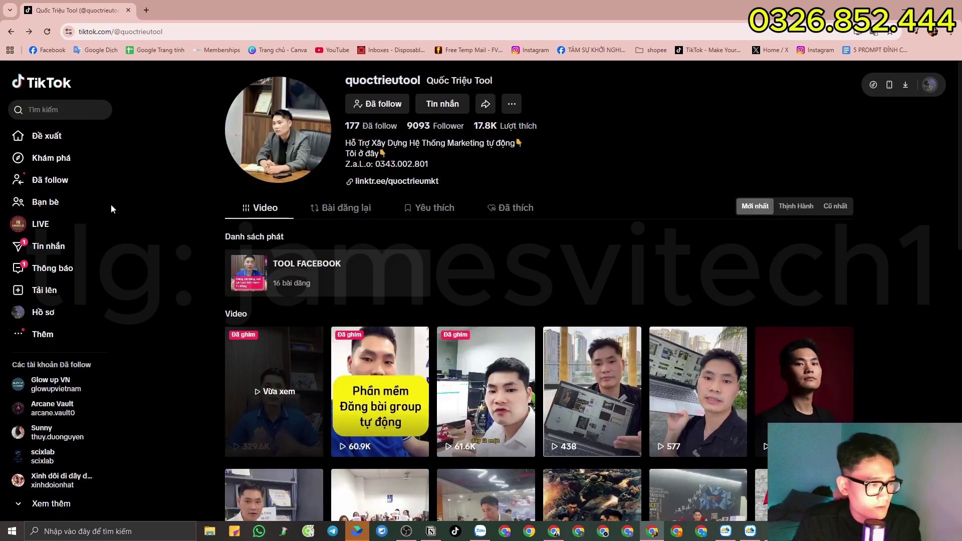
left_click(68, 387)
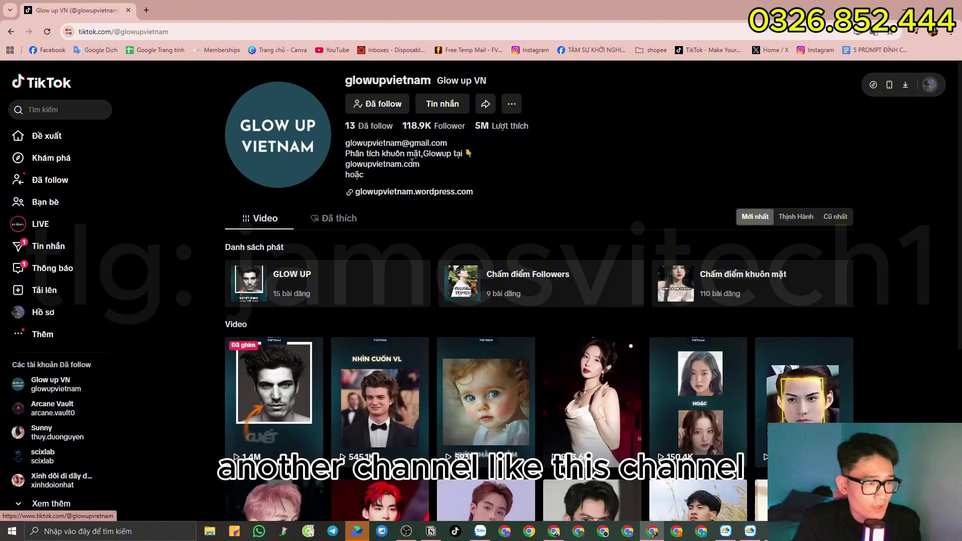
scroll(399, 204, "down", 4)
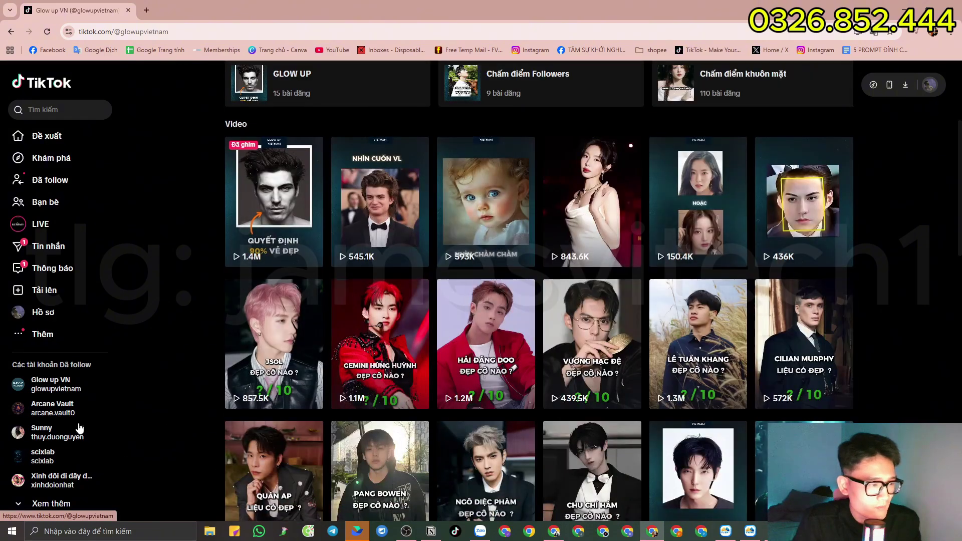
scroll(79, 427, "down", 1)
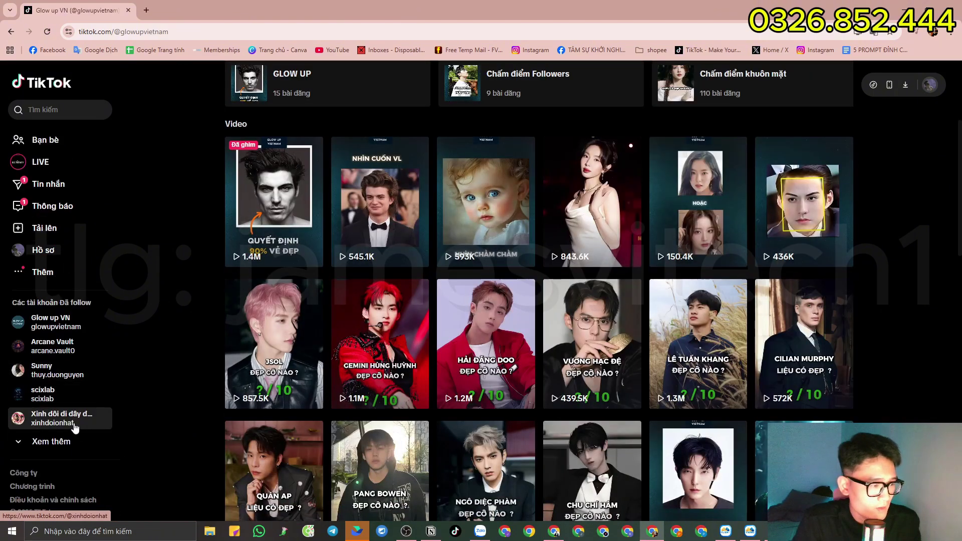
Step: Expand the list of followed TikTok accounts and open the thutoolmarketing channel
left_click(60, 447)
scroll(75, 416, "down", 1)
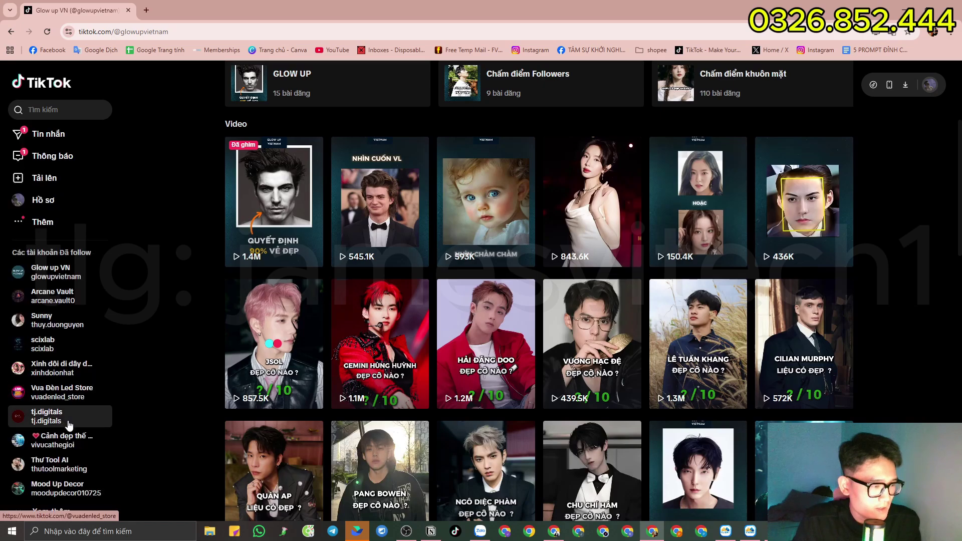
scroll(70, 425, "down", 1)
left_click(70, 403)
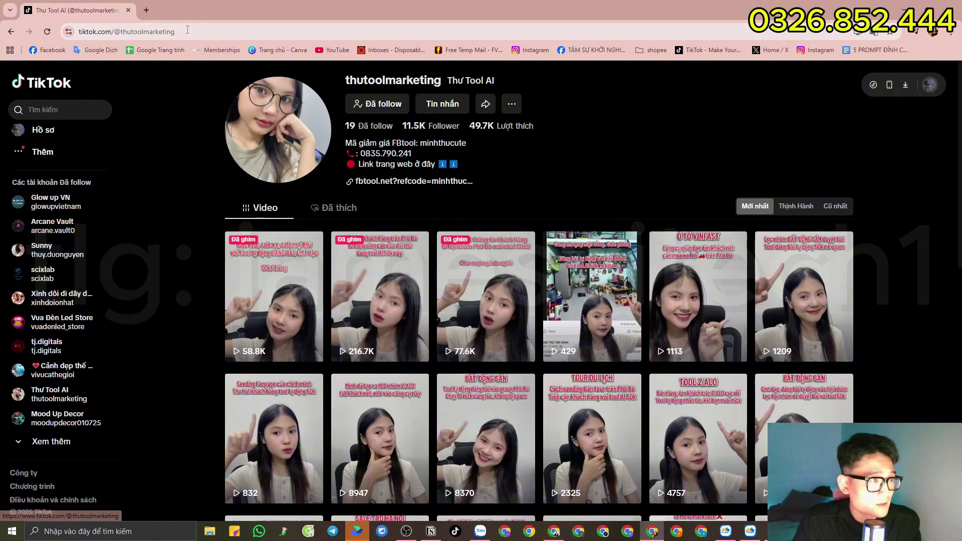
key("ctrl+l")
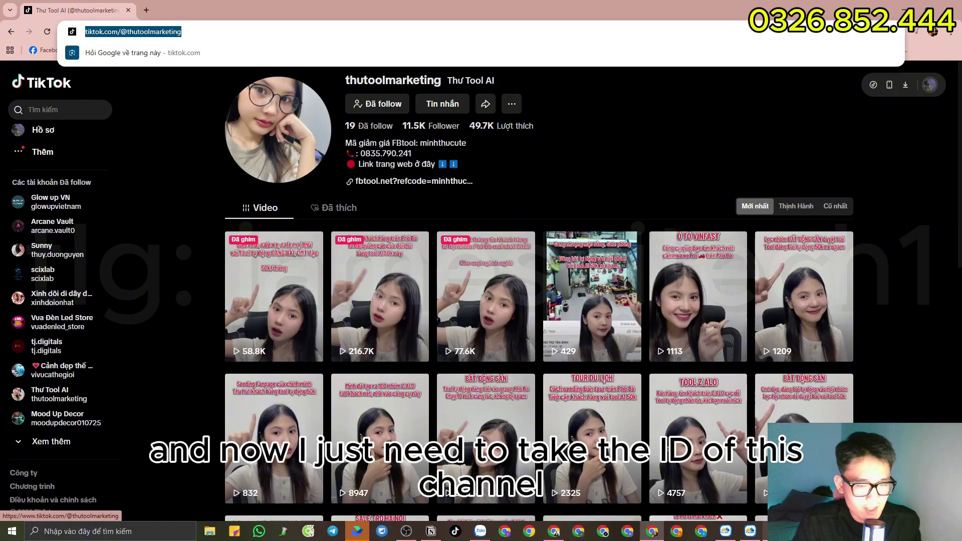
left_click(750, 531)
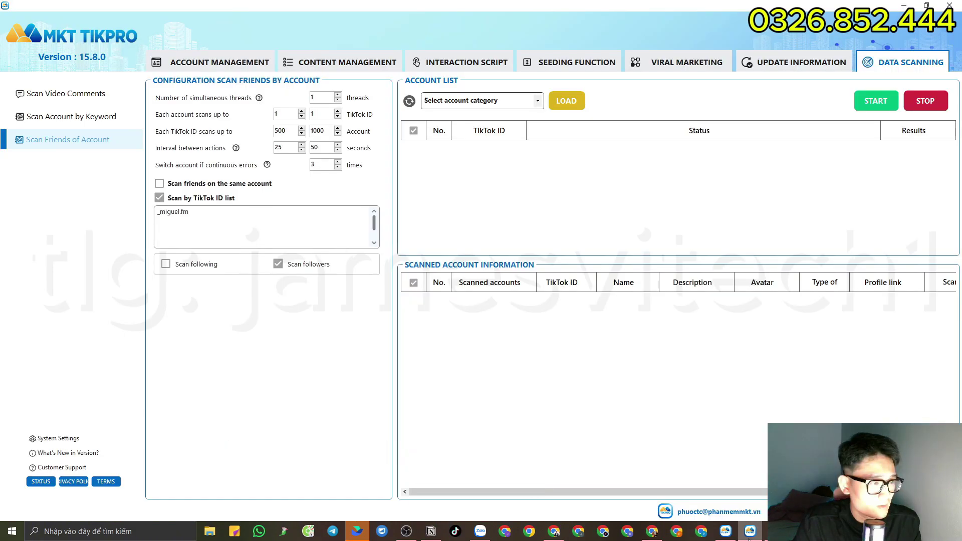
key("alt+Tab")
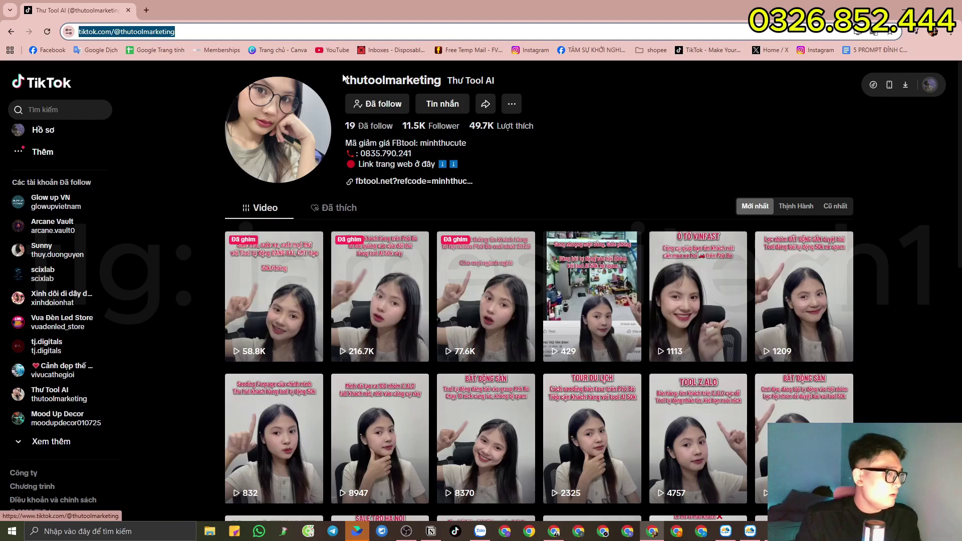
Step: Copy the channel ID thutoolmarketing from its profile and replace the ID in MKT TIKPRO's TikTok ID list with it
left_click_drag(345, 81, 454, 78)
key("ctrl+c")
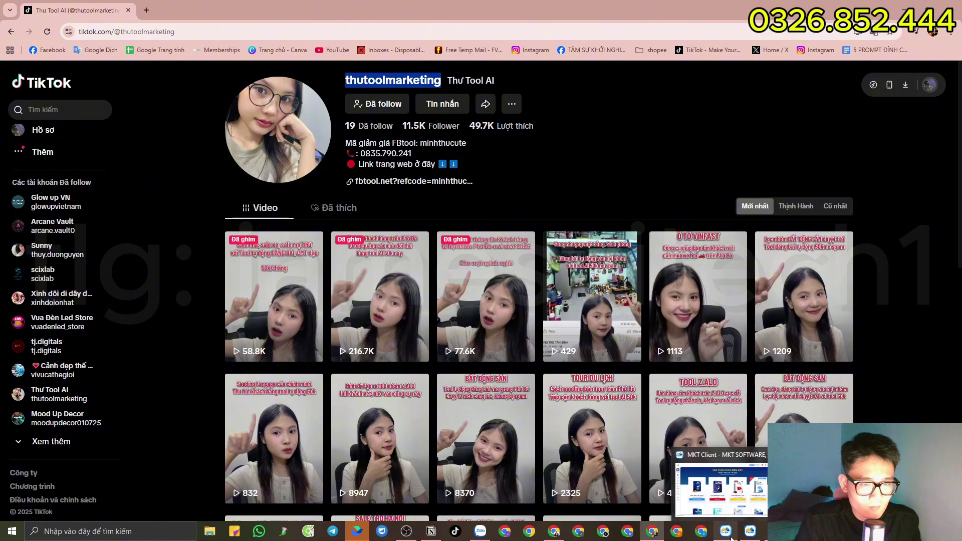
mouse_move(752, 535)
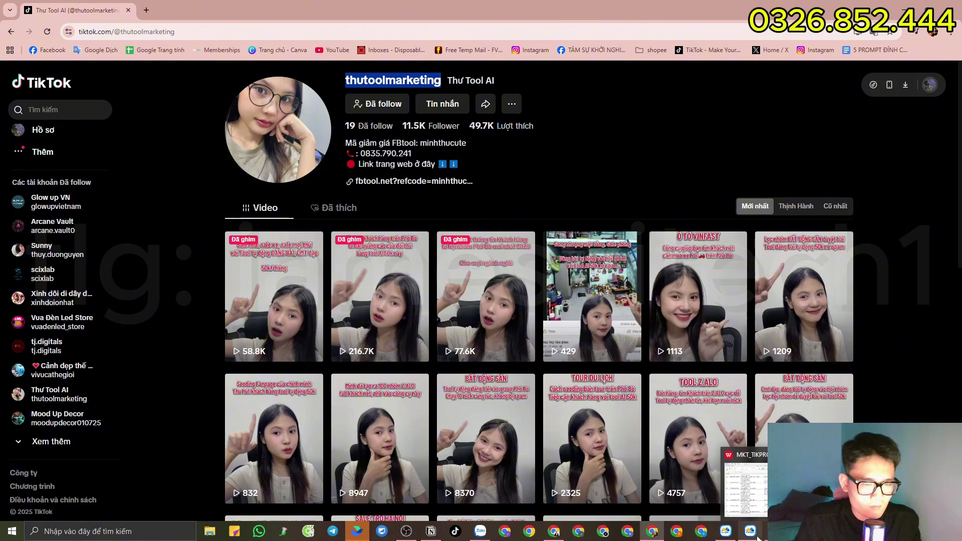
left_click(752, 535)
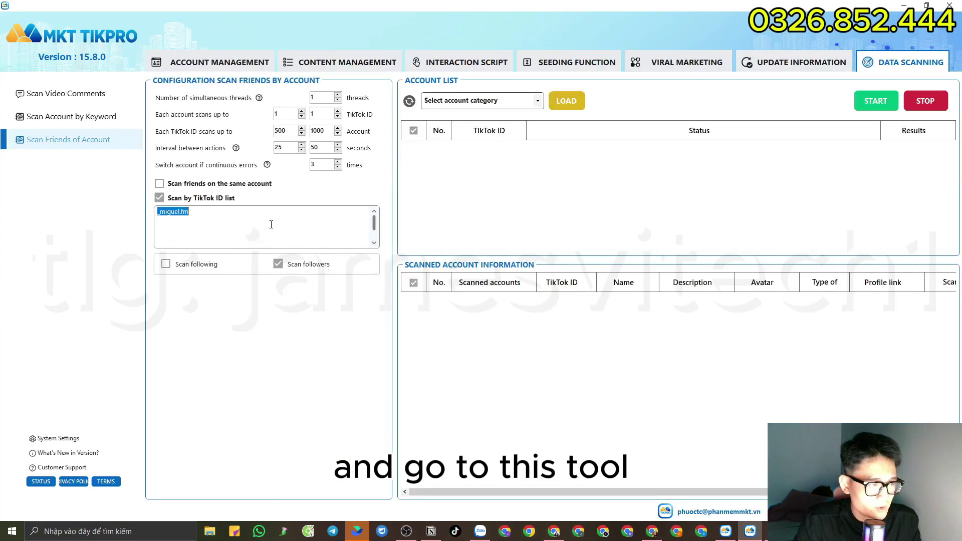
key("ctrl+v")
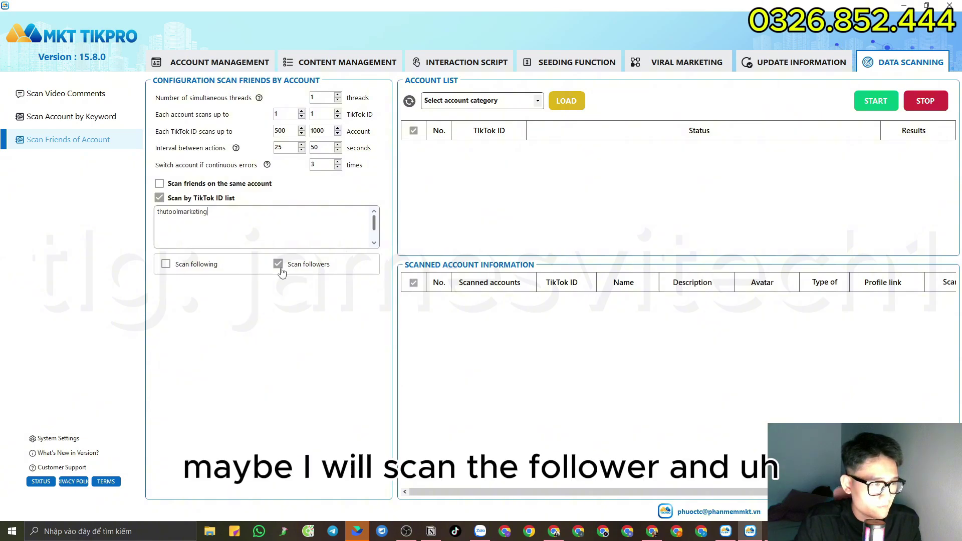
Step: Load the accounts of the demo category for the follower scan and deselect all of them
left_click(539, 101)
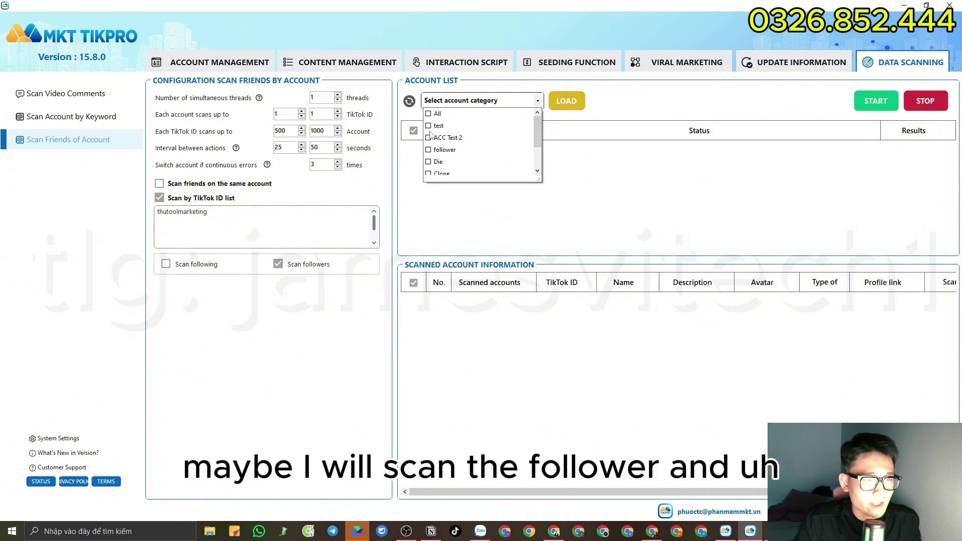
scroll(441, 165, "down", 2)
left_click(440, 154)
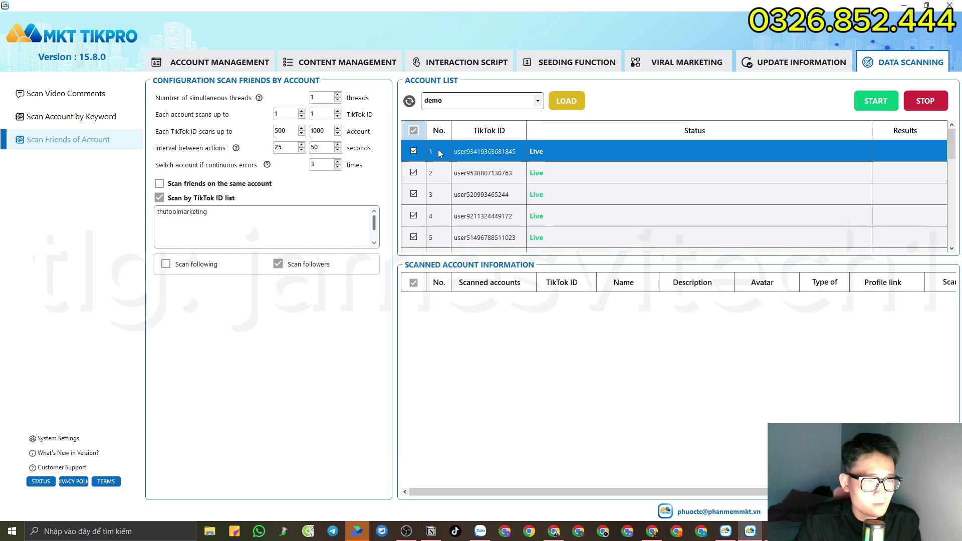
left_click(414, 131)
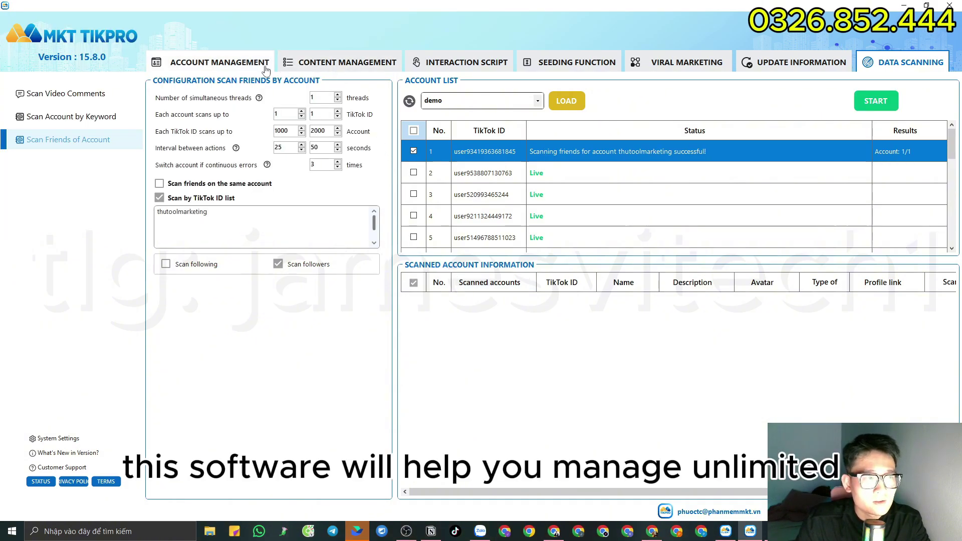
Step: Load all accounts in Account Management and look over the Interaction Script, Seeding Function and Viral Marketing sections
left_click(241, 71)
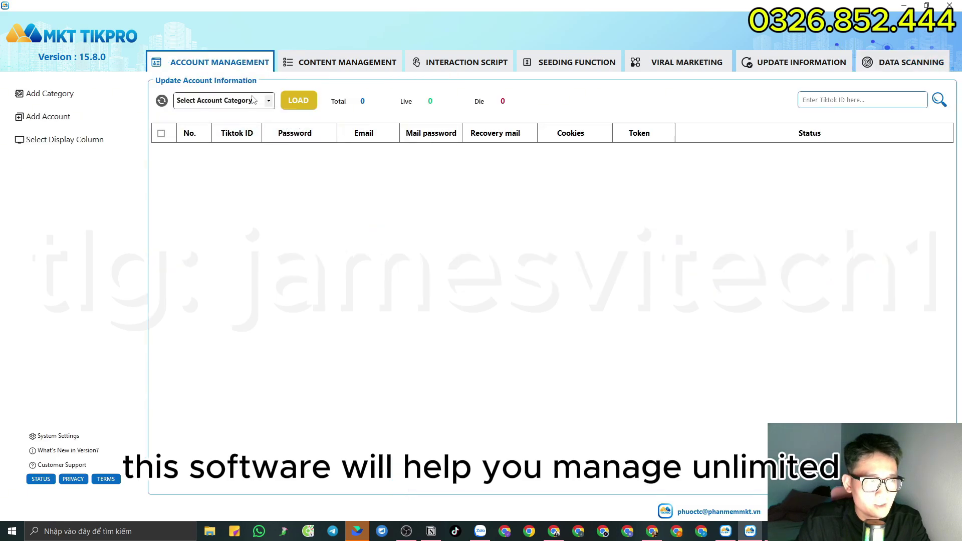
left_click(269, 102)
left_click(189, 115)
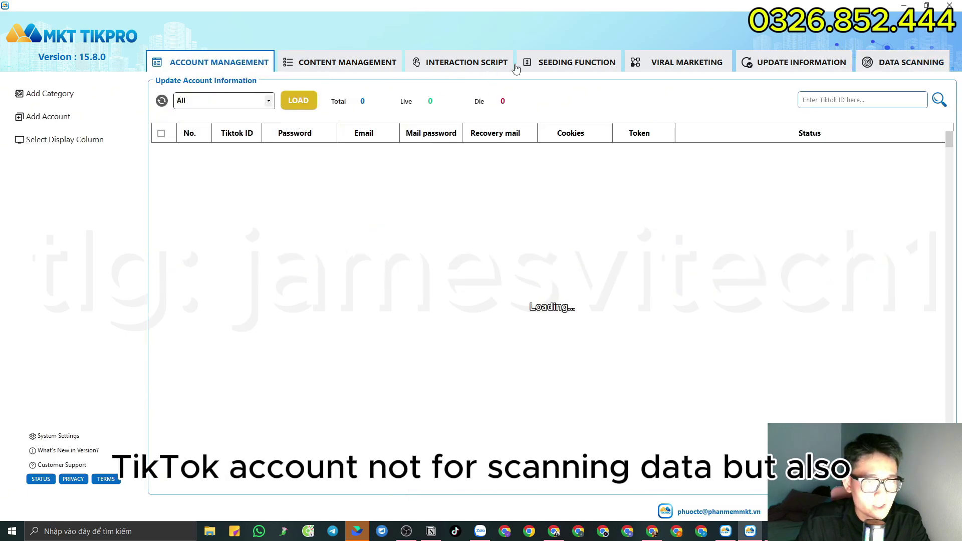
left_click(466, 66)
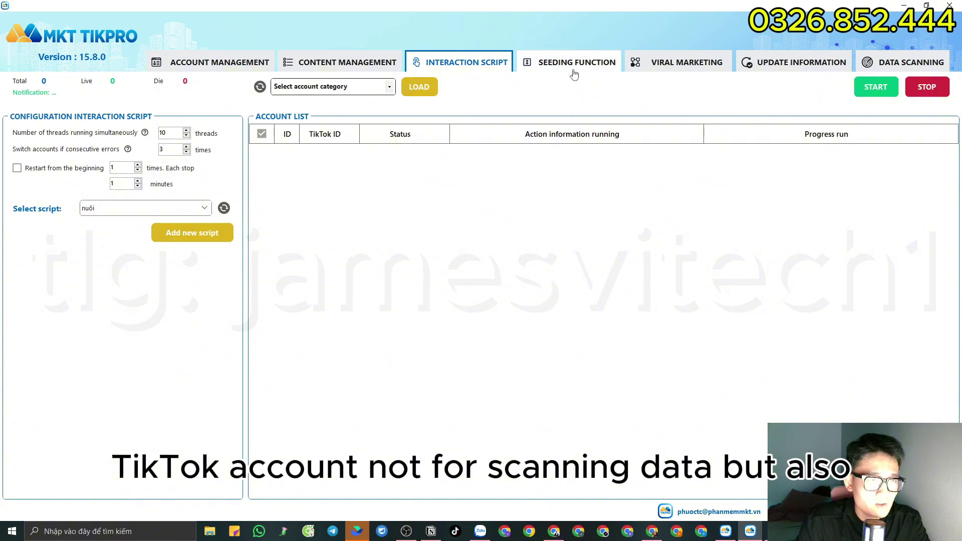
left_click(568, 70)
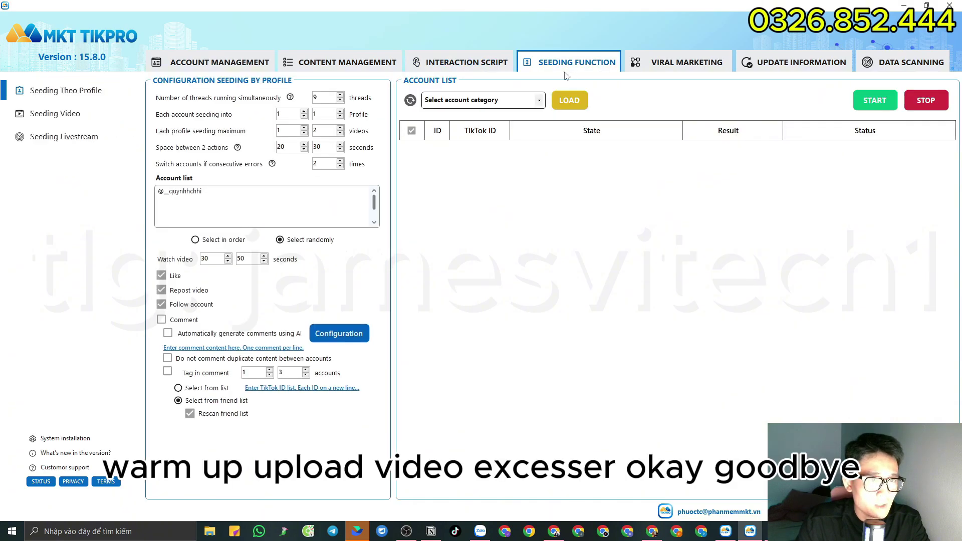
left_click(661, 68)
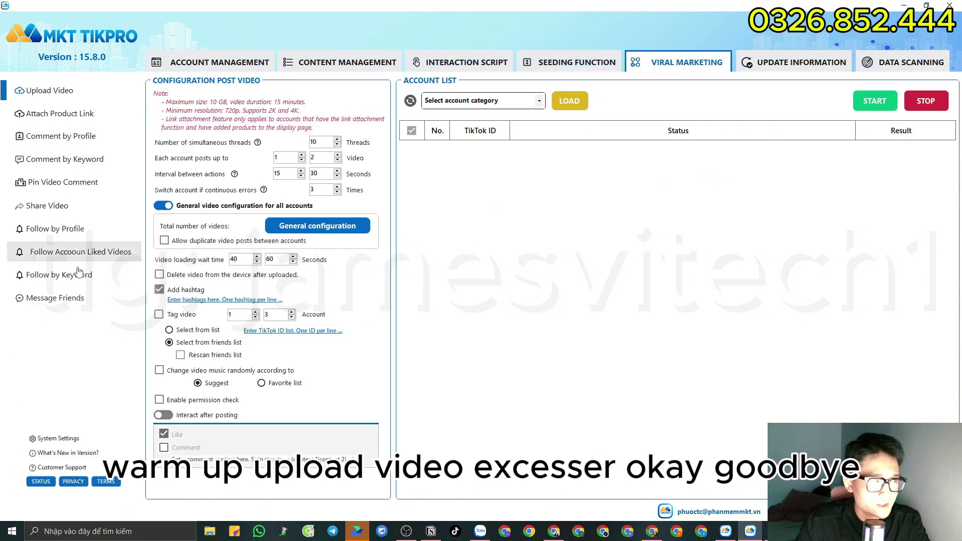